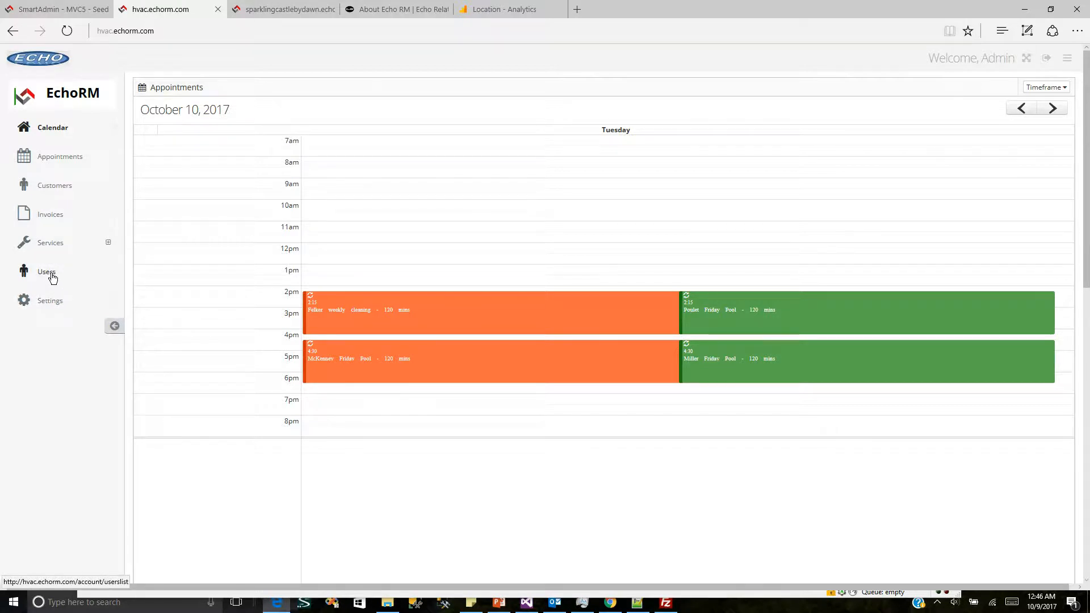
- Open User1's record from the users list, change the calendar appointment color to blue, and save it
left_click(114, 270)
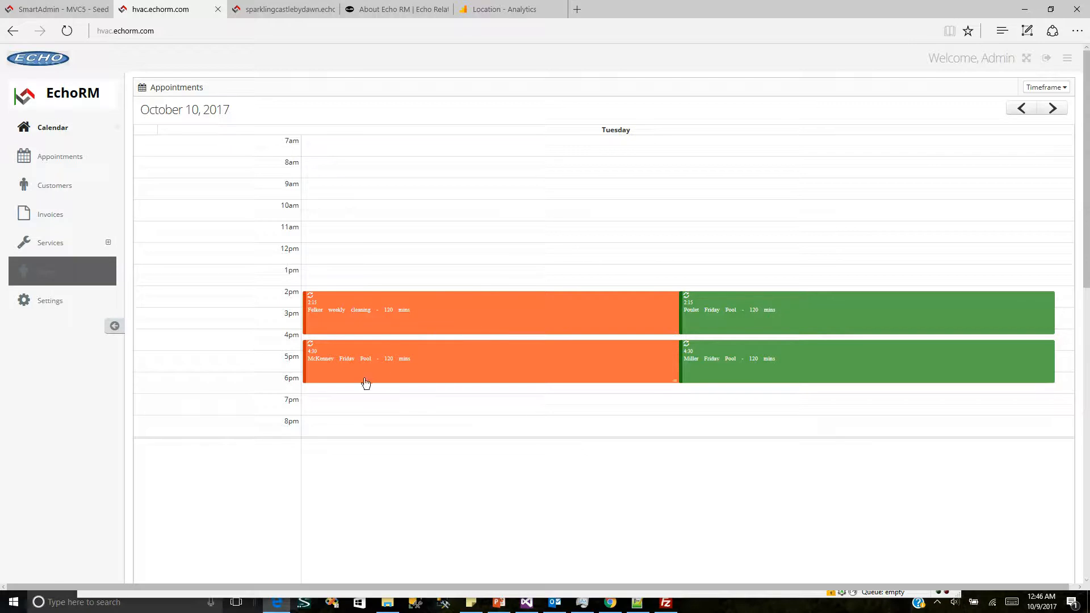
left_click(52, 276)
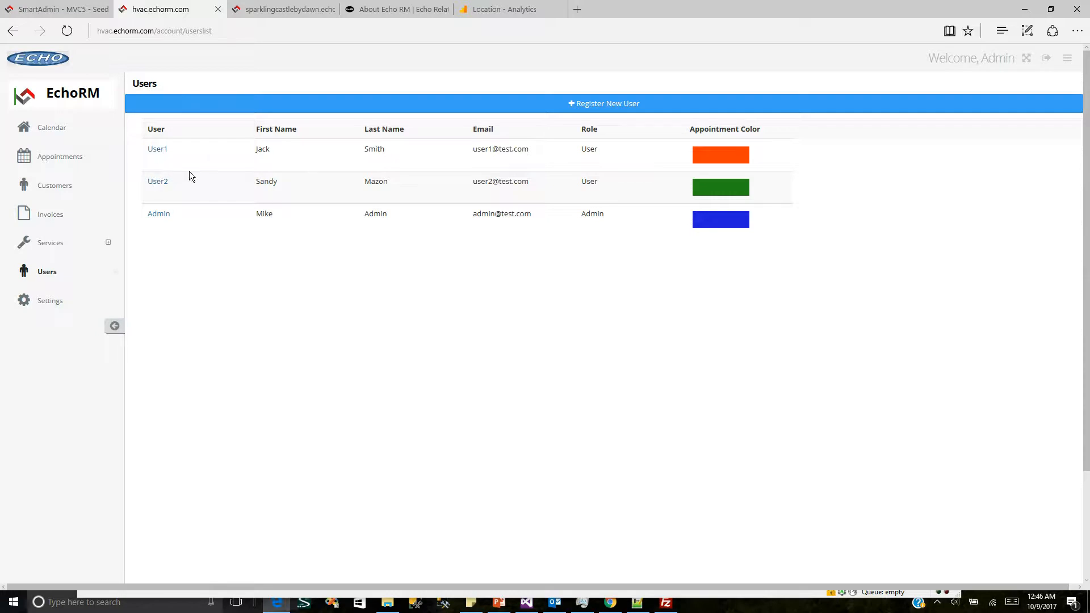
left_click(157, 150)
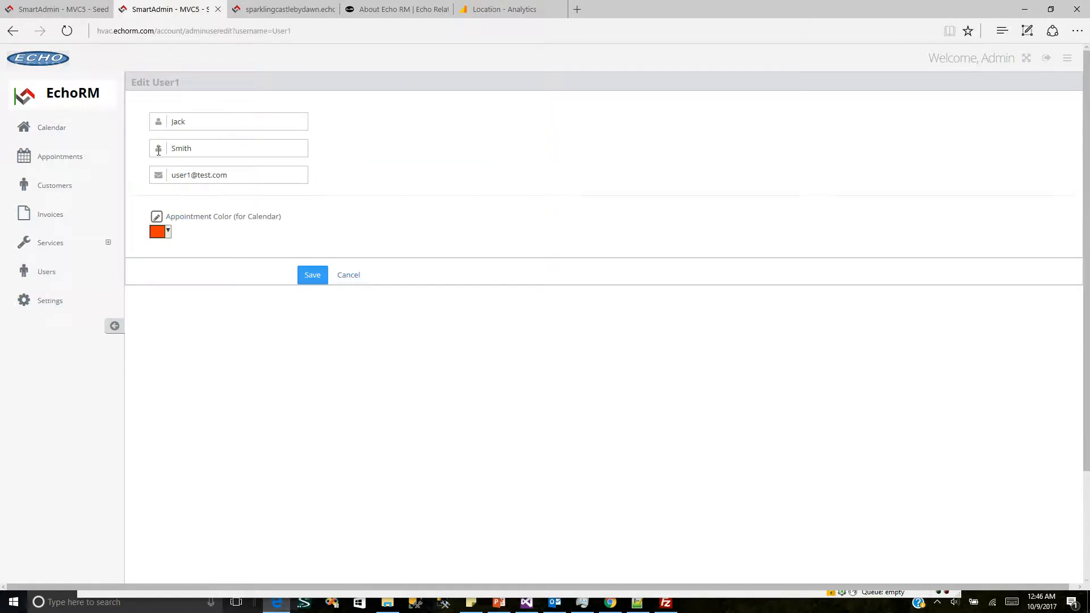
left_click(165, 233)
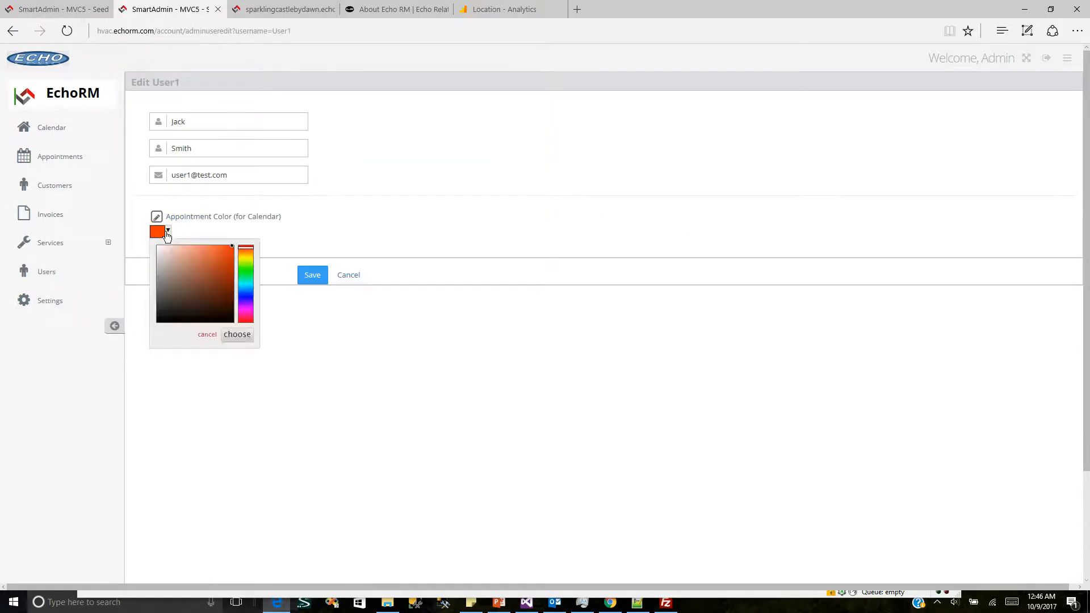
left_click(247, 298)
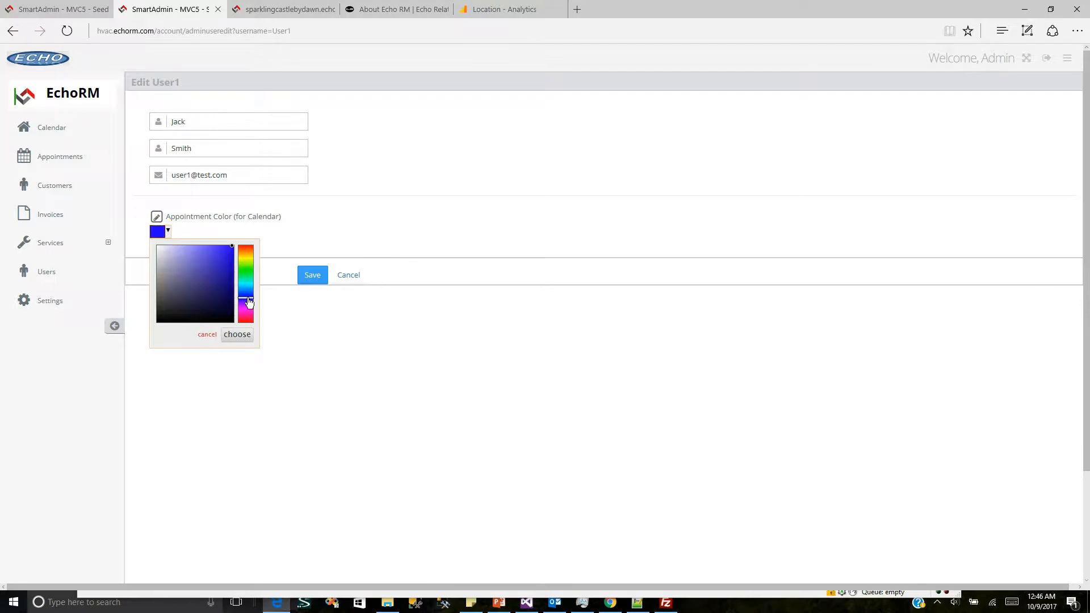
left_click(319, 276)
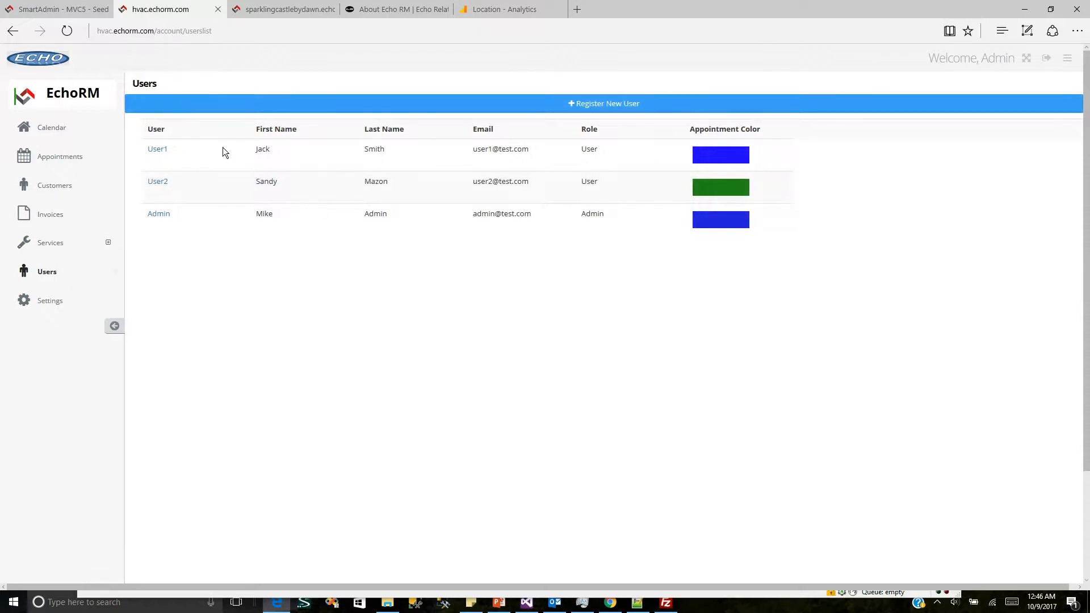
- Darken User1's appointment color to navy blue, save it, and check the calendar for October 10, 2017
left_click(154, 149)
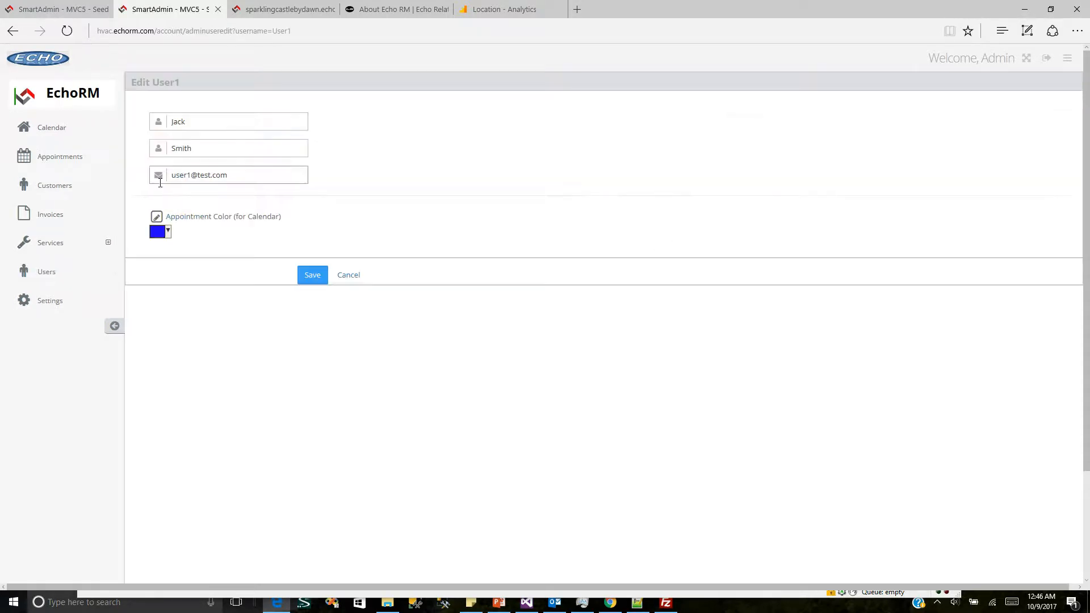
left_click(168, 232)
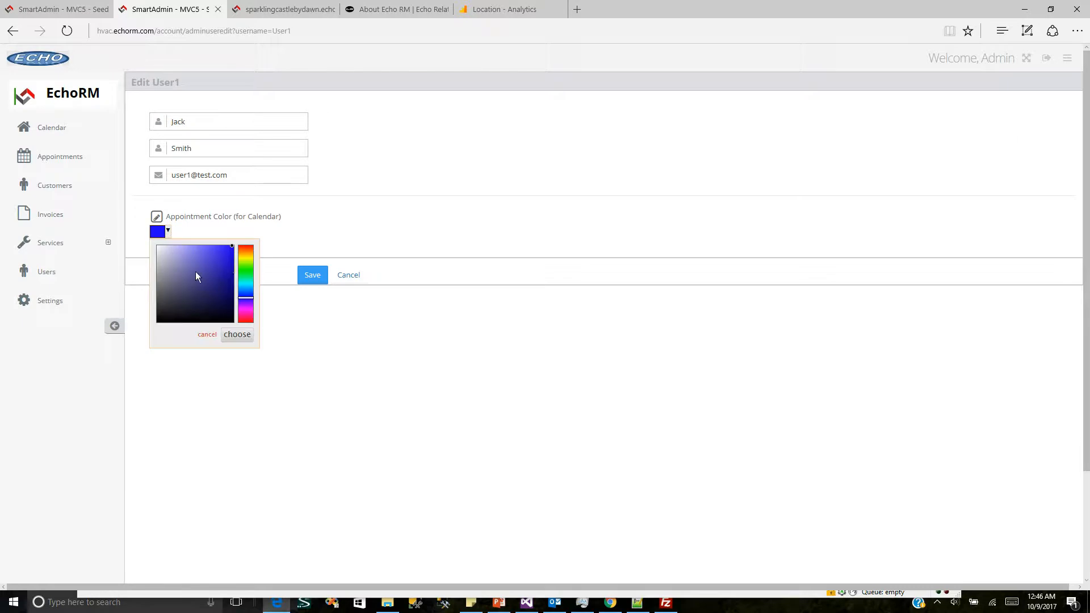
left_click(226, 280)
left_click(228, 299)
left_click(308, 280)
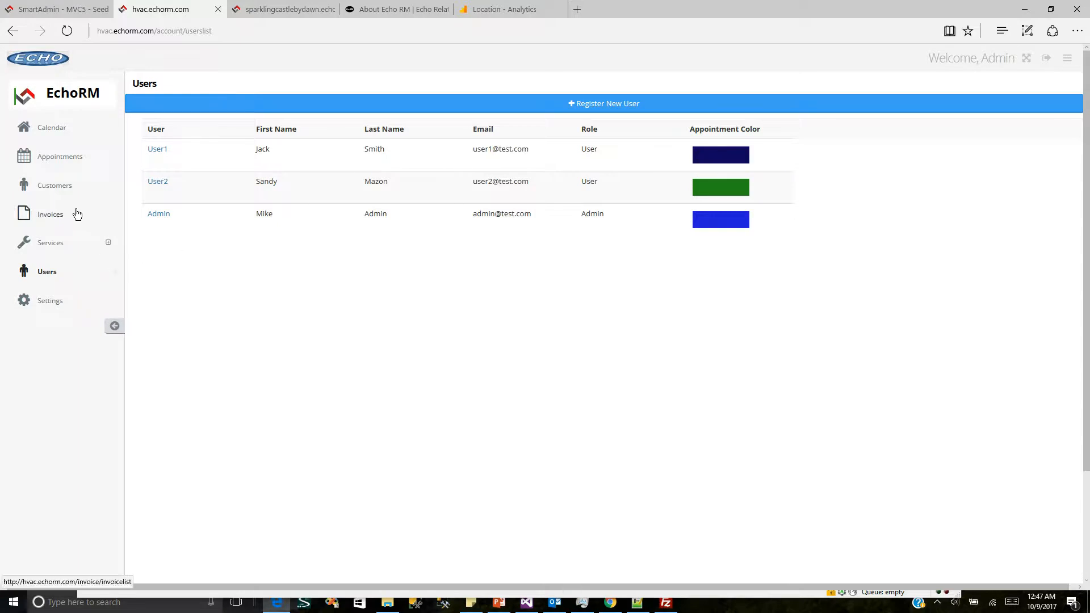
left_click(57, 131)
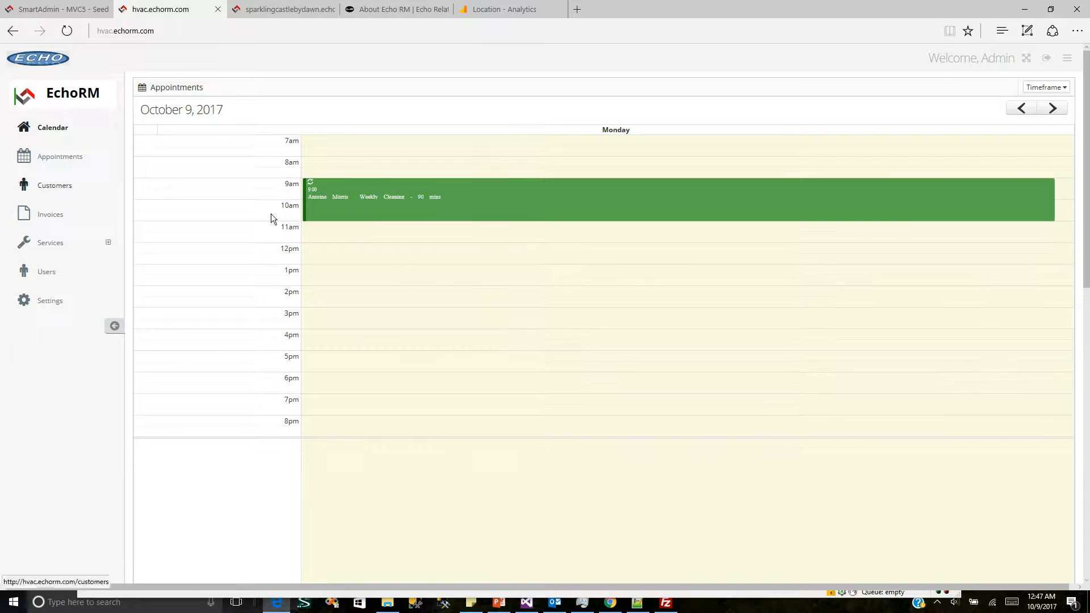
left_click(1053, 109)
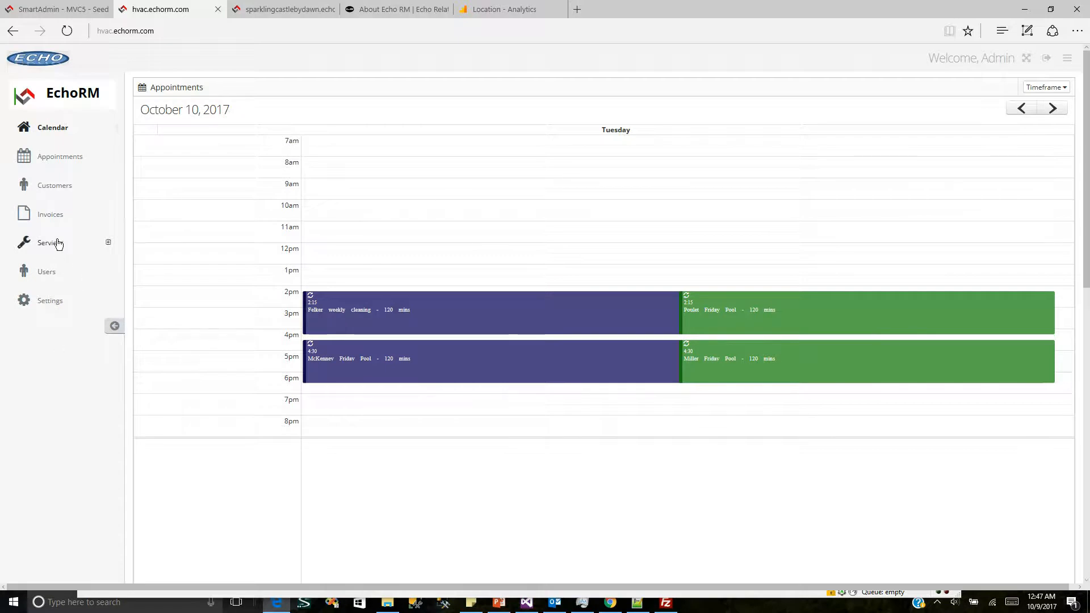
- Open an invoice from the invoice list, view its printable version, and return to the invoice
left_click(52, 222)
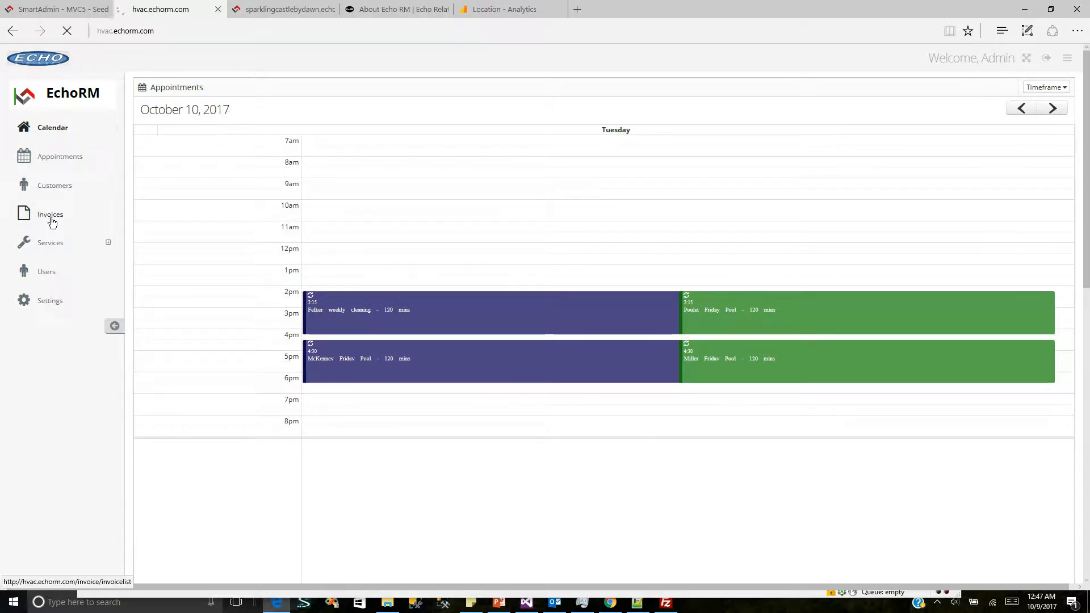
left_click(157, 255)
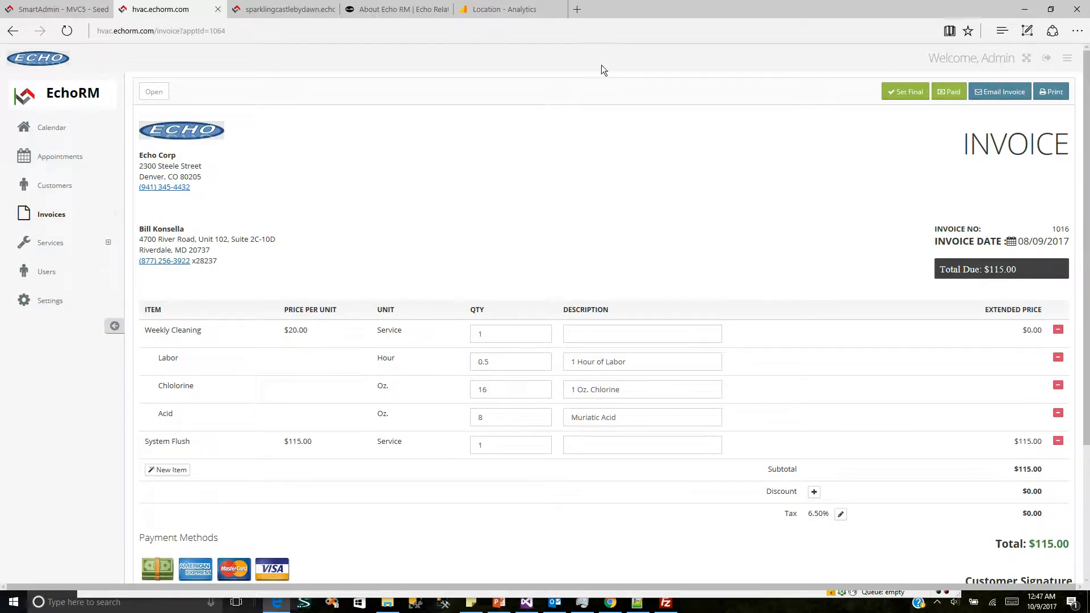
left_click(1051, 92)
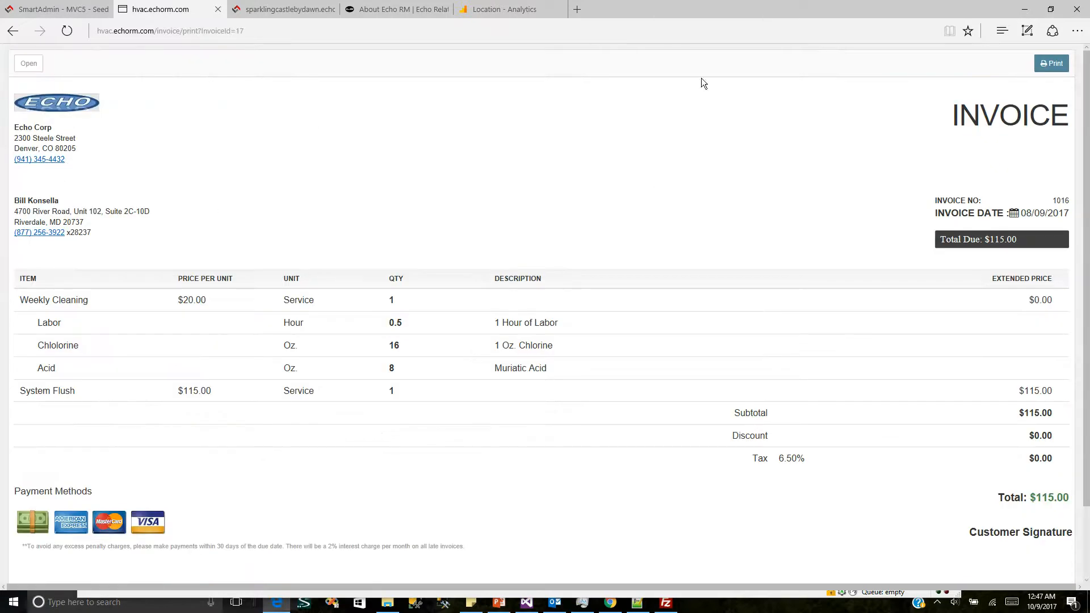
left_click(12, 31)
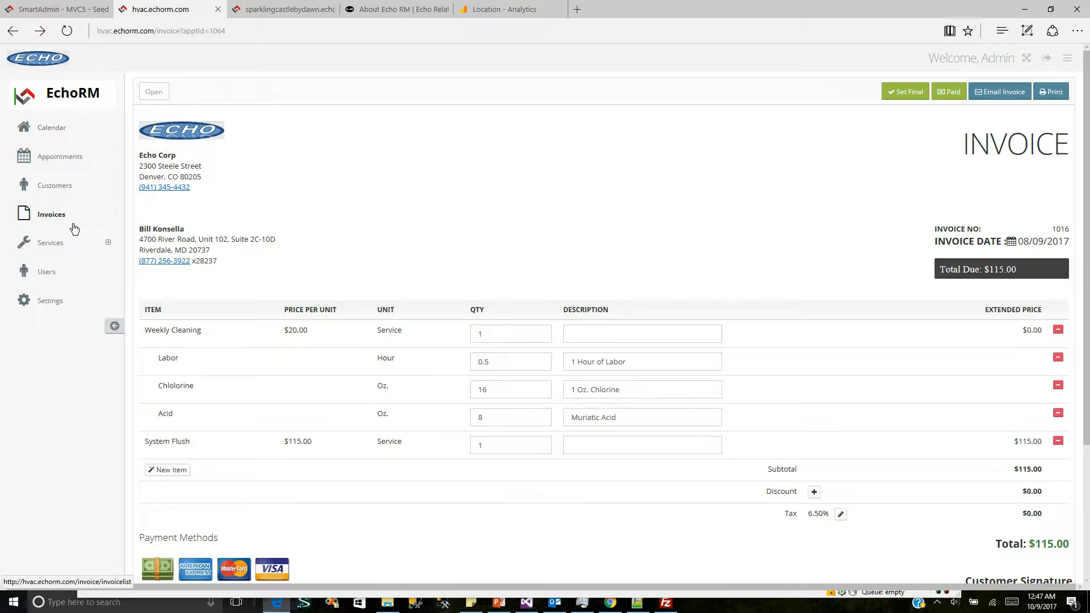
- Open the site settings and review the application settings, from the address and tax rate to invoice number, signature, terms and phone
left_click(56, 305)
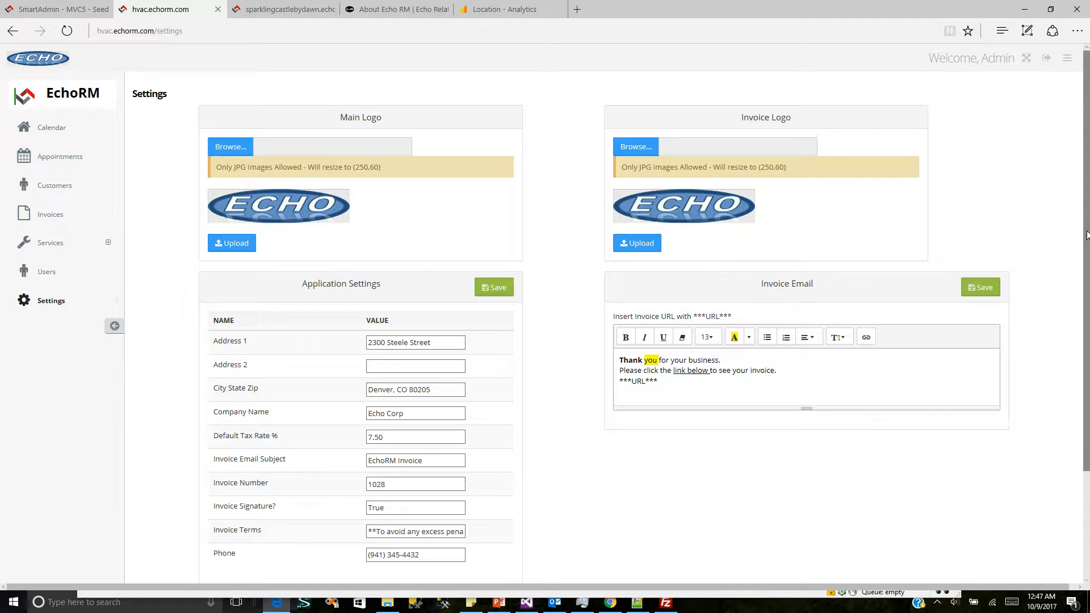
left_click_drag(1086, 233, 1088, 275)
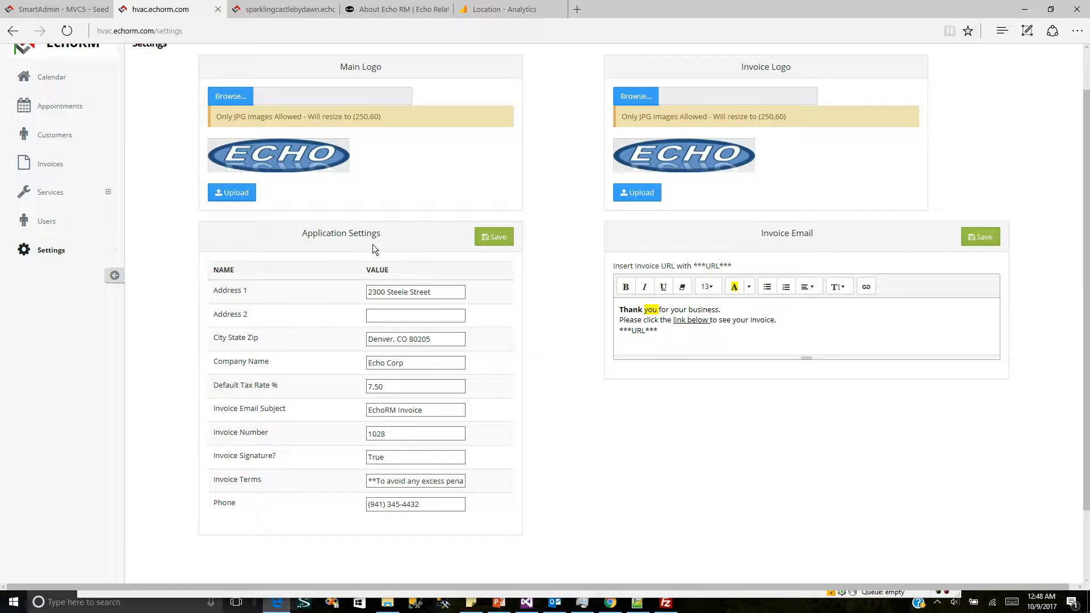
left_click(449, 294)
left_click_drag(450, 294, 367, 293)
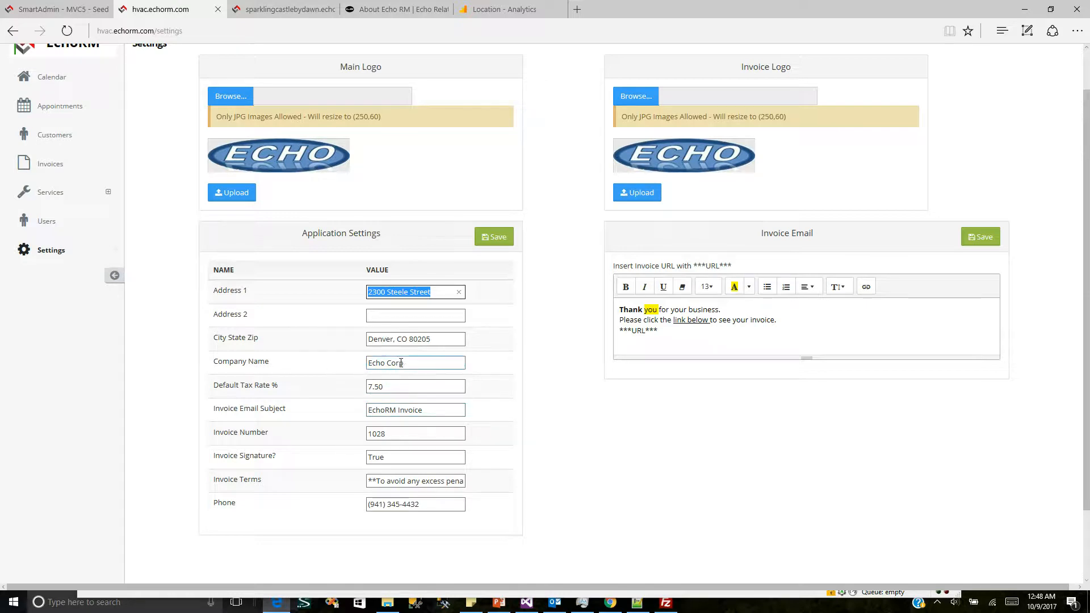
left_click(285, 387)
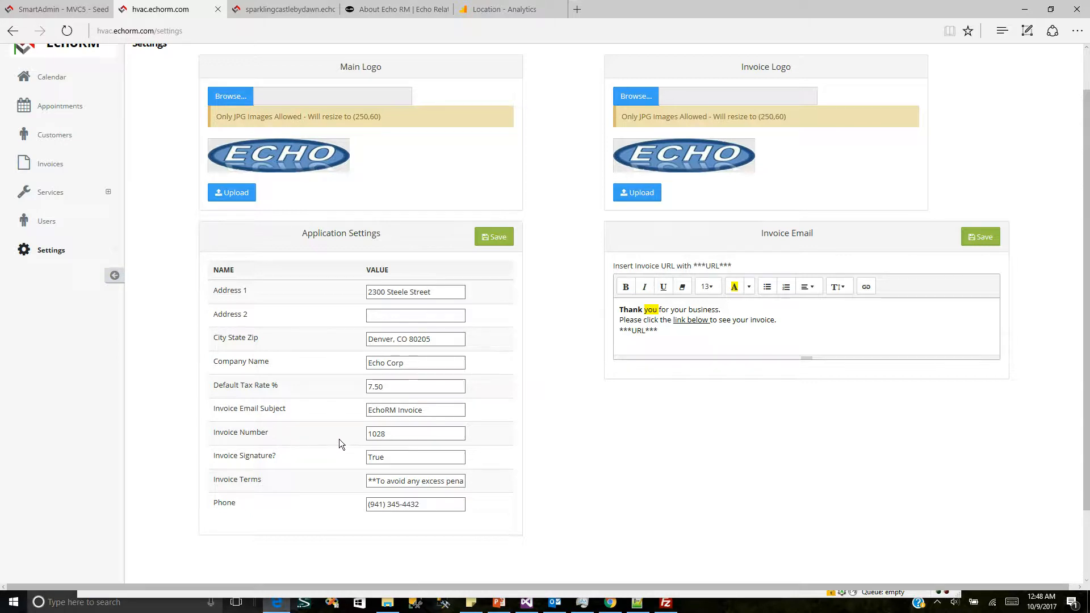
left_click(413, 435)
left_click(397, 461)
left_click_drag(369, 481, 449, 487)
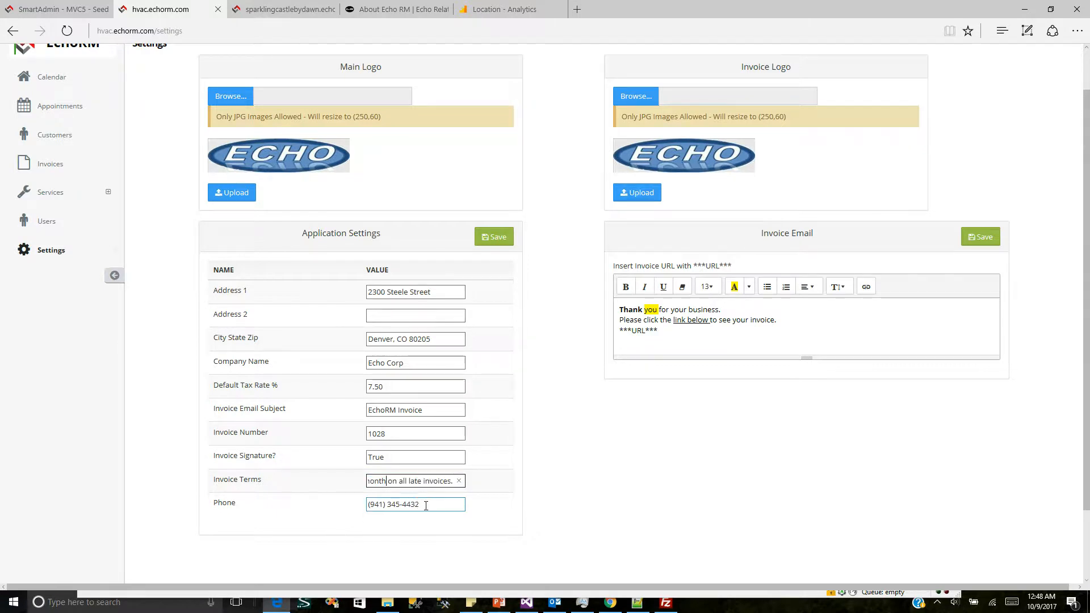
left_click_drag(419, 504, 244, 513)
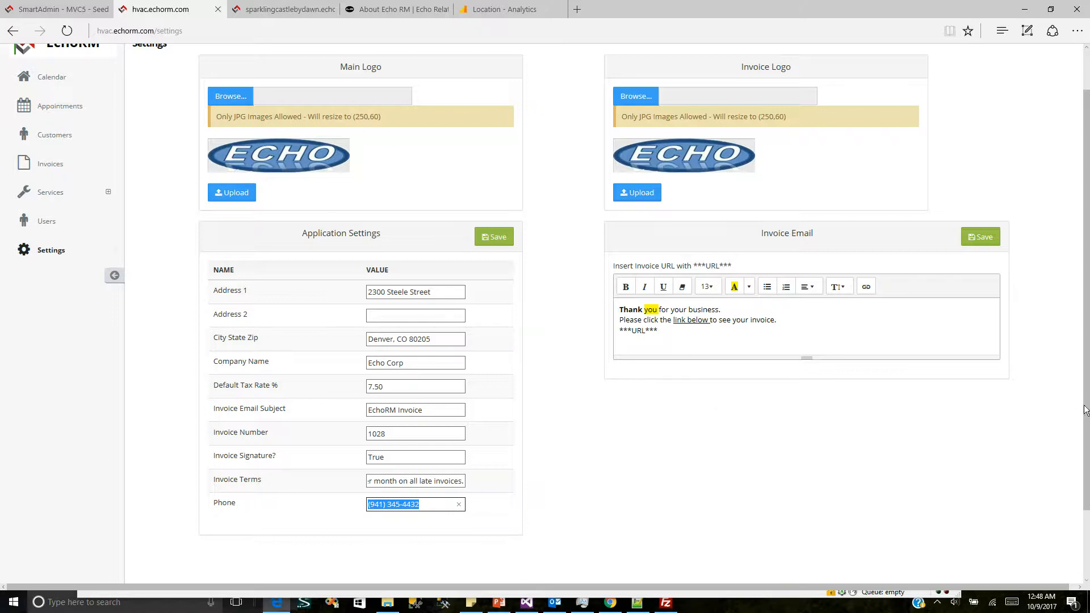
- Change the highlight of the word "you" in the invoice email message to green
scroll(1084, 408, "up", 1)
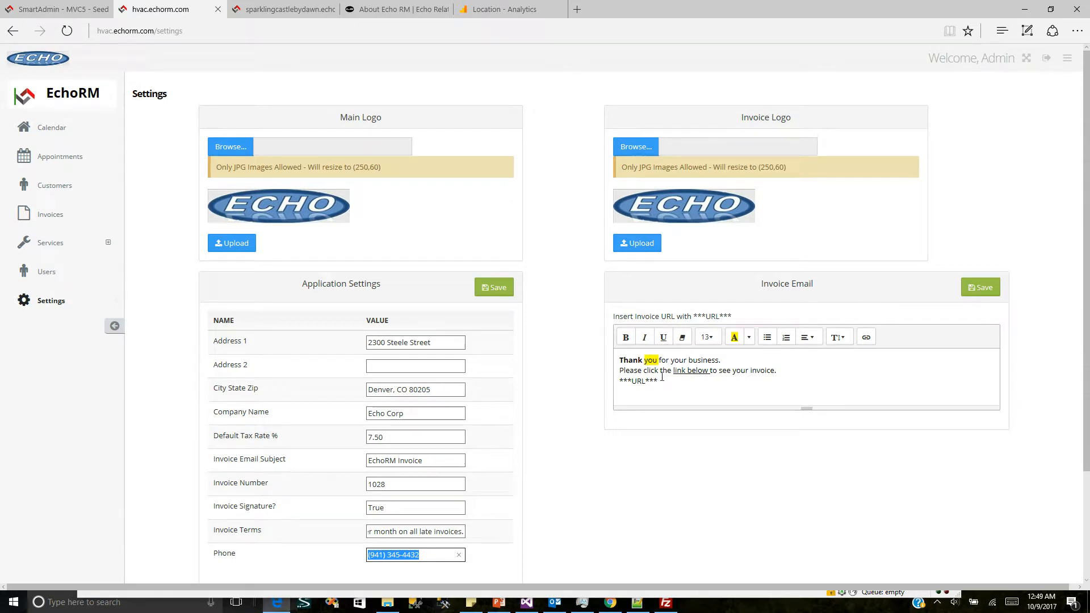
double_click(651, 361)
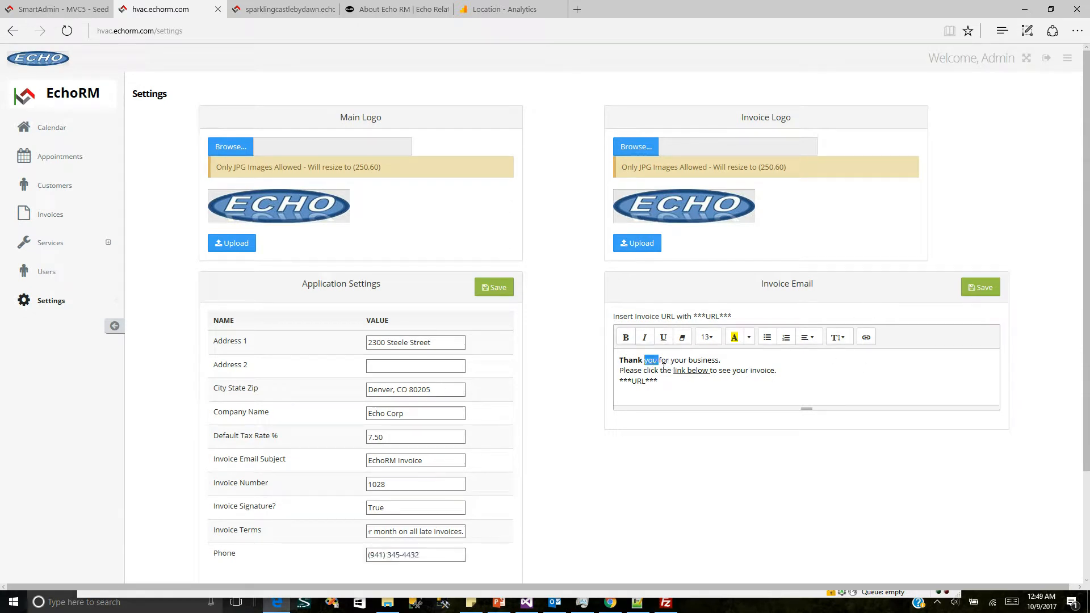
left_click(749, 337)
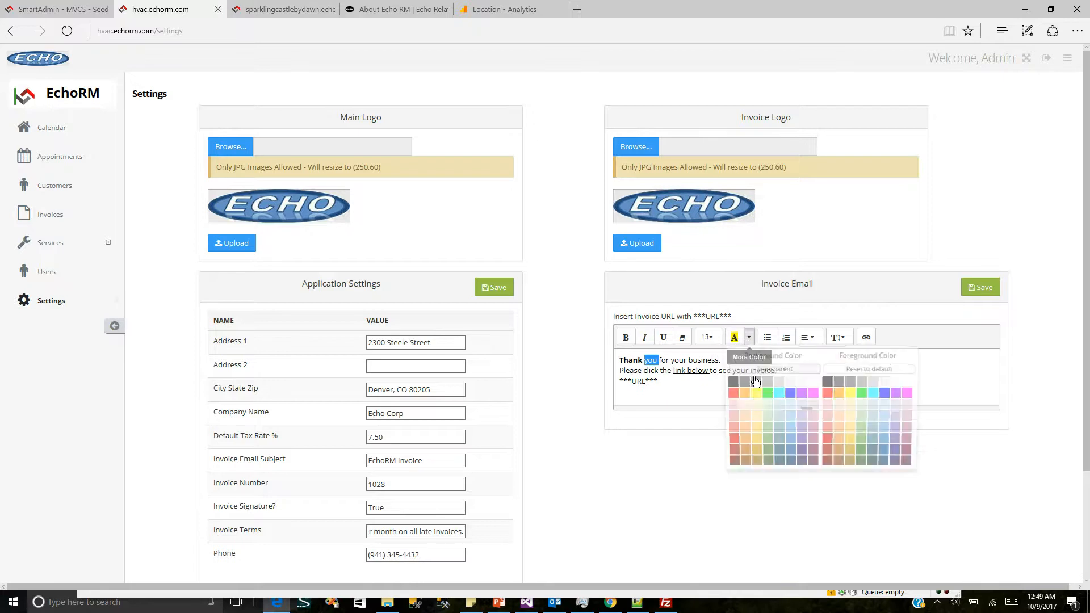
left_click(771, 418)
left_click(709, 391)
- Make "your" bold and "business" italic in the first line of the invoice email message
double_click(677, 361)
left_click(626, 337)
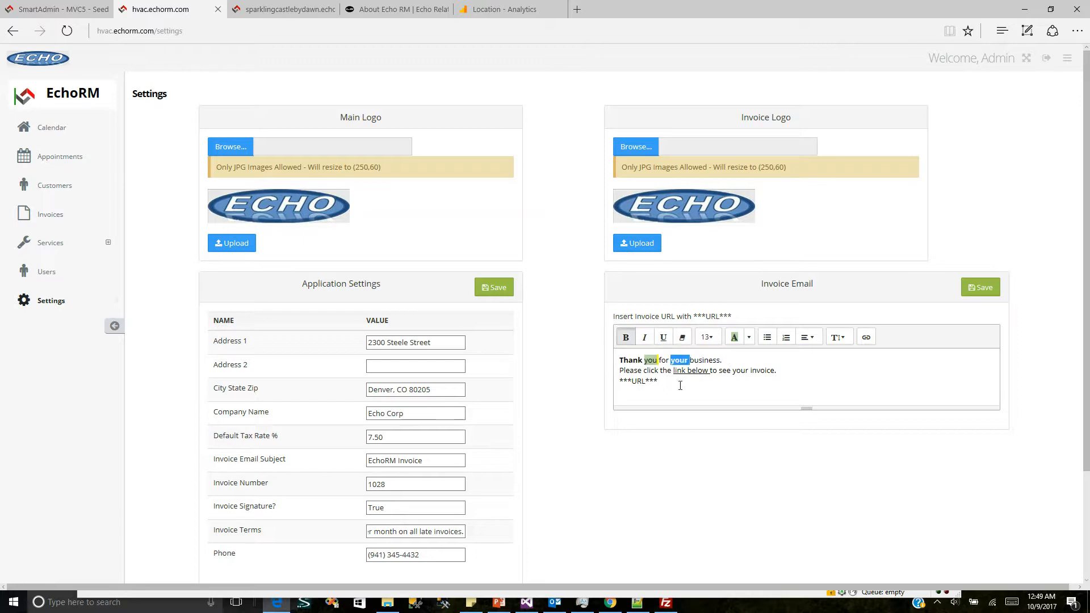
double_click(704, 360)
left_click(646, 339)
left_click(804, 390)
left_click_drag(663, 383, 600, 381)
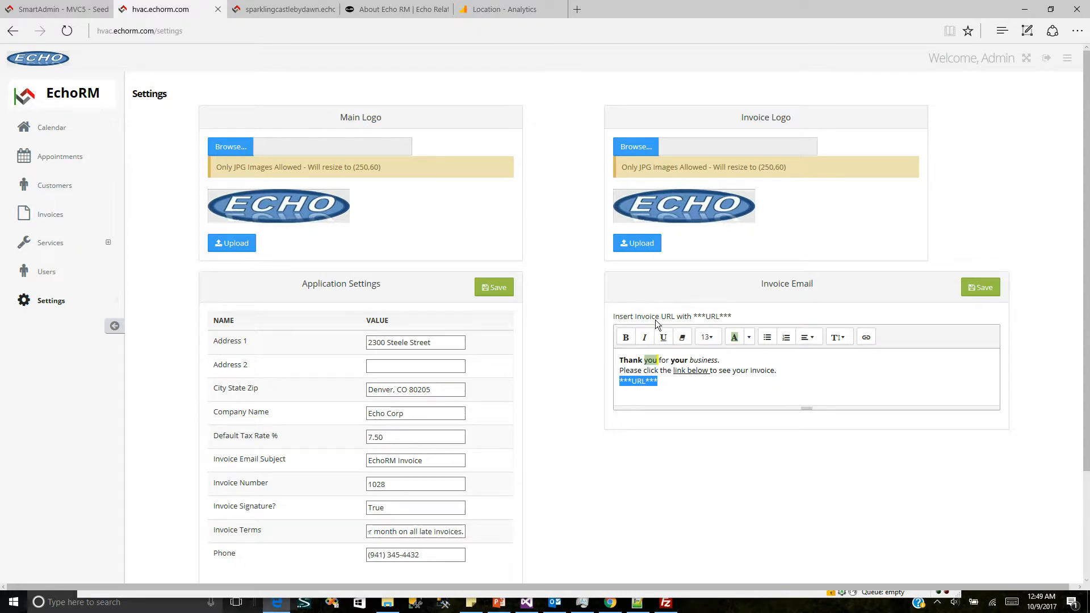
left_click(700, 385)
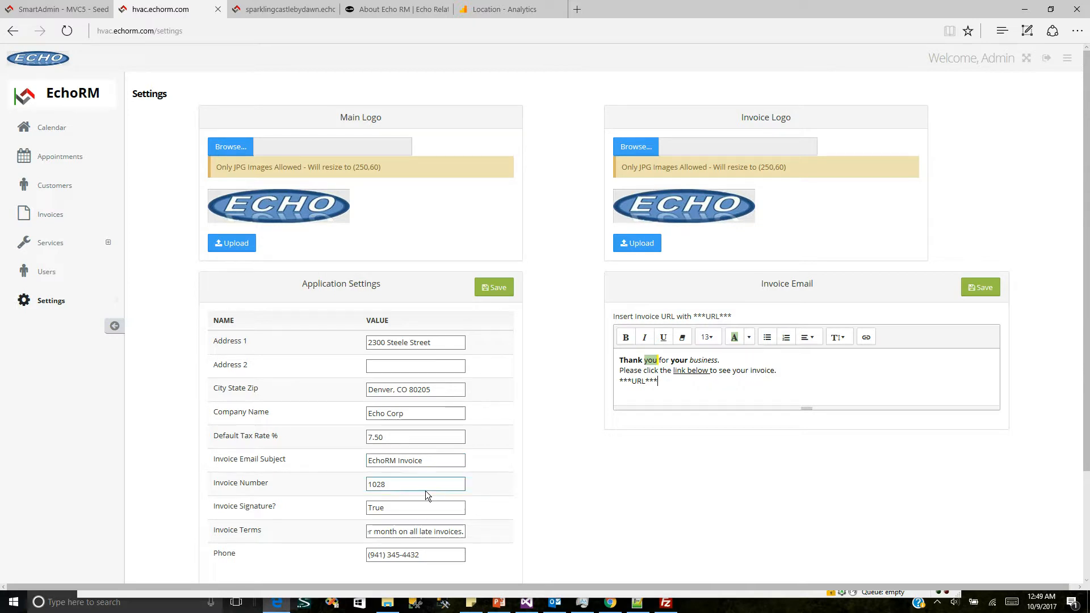
- Set the company name to EmojiCO and the invoice email subject to "EmojiCO Invoice", then save the application settings
left_click(433, 465)
left_click_drag(424, 411, 368, 416)
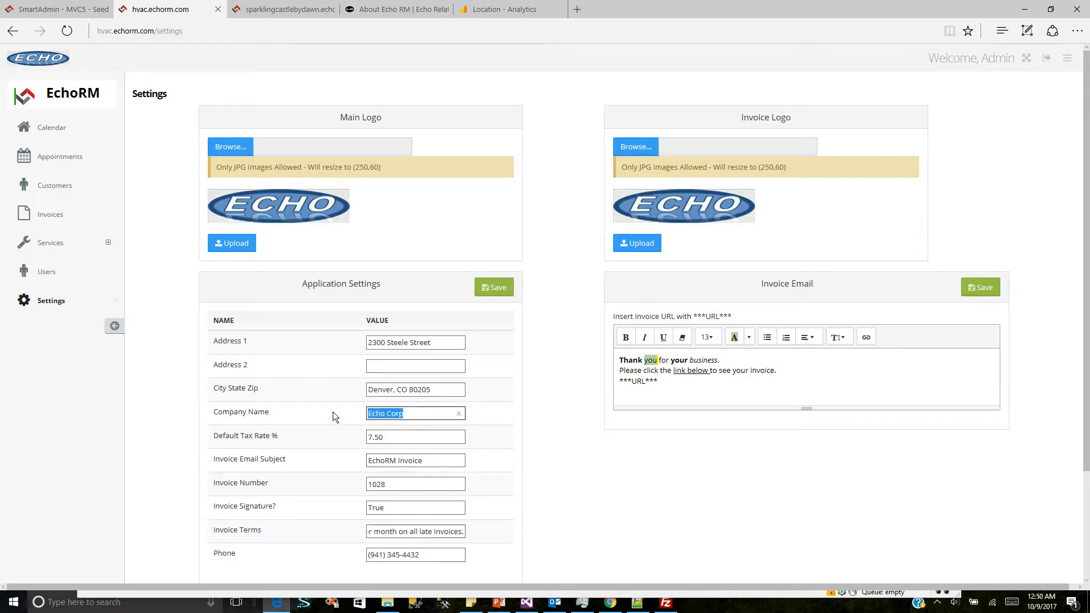
type("EmojiCO")
double_click(382, 415)
key("ctrl+c")
left_click(380, 461)
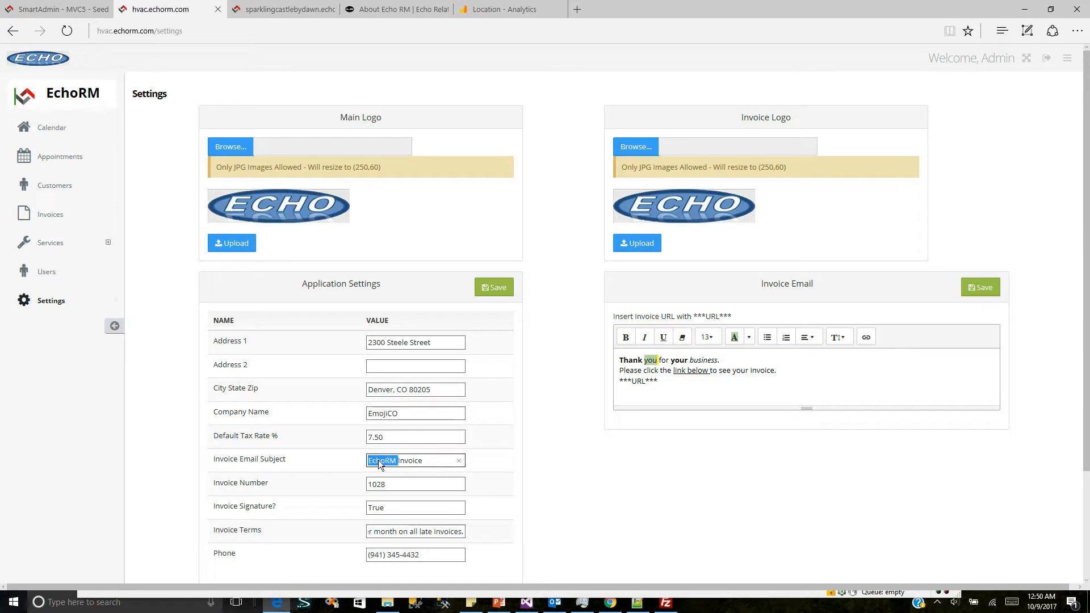
key("ctrl+v")
left_click(497, 290)
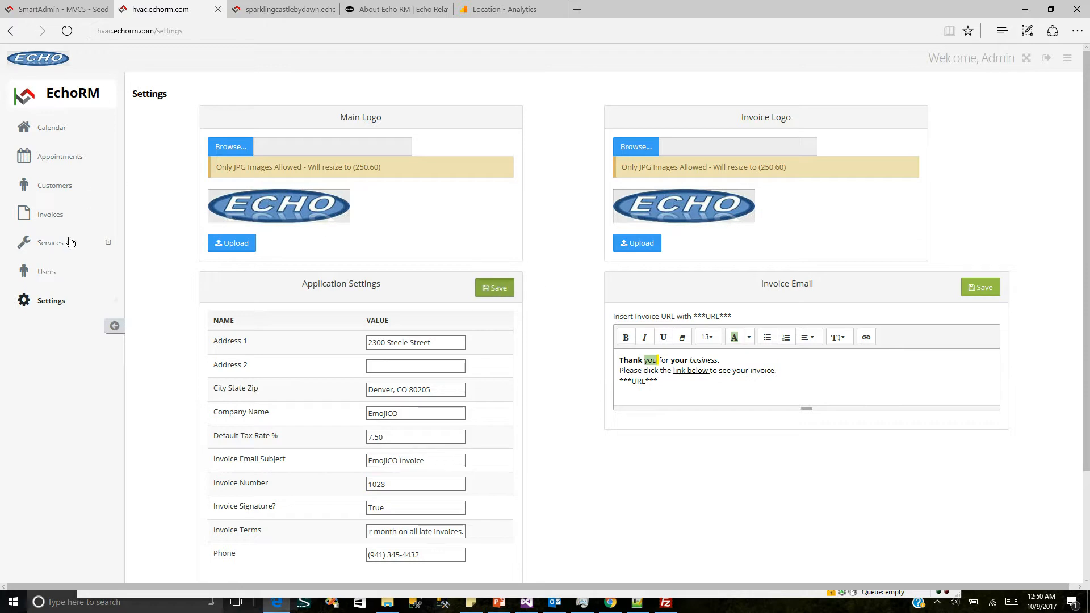
- Upload the emojico image from the Demo folder as the main logo
left_click(233, 146)
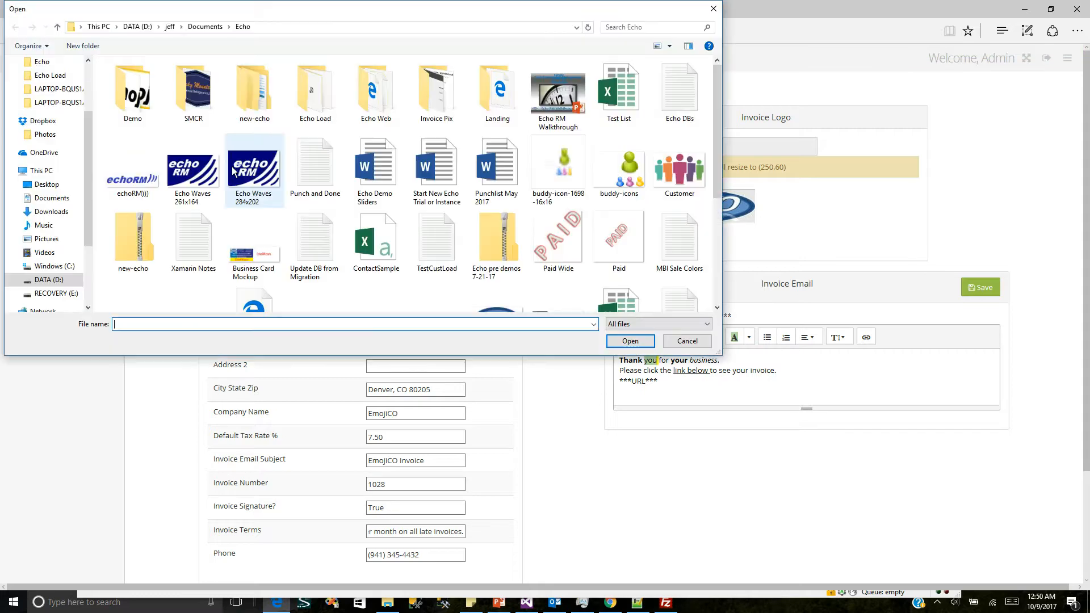
double_click(138, 94)
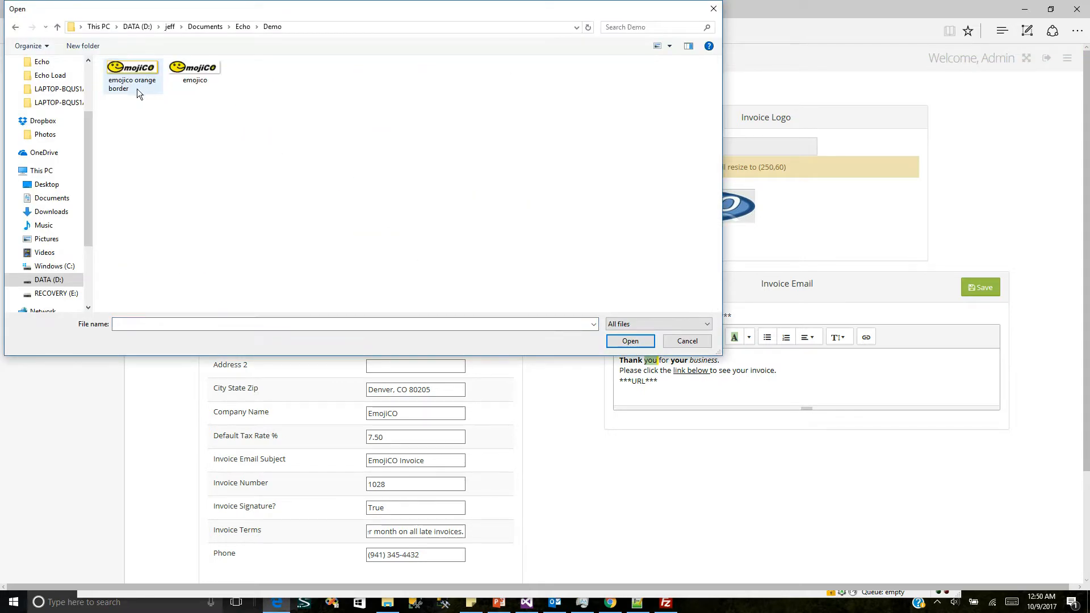
double_click(193, 69)
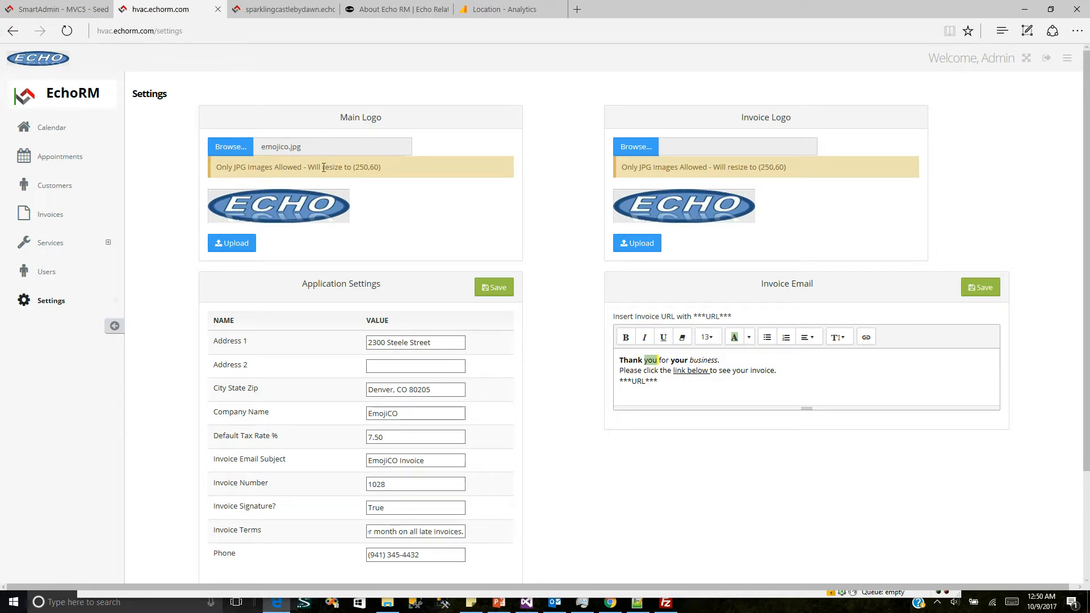
left_click(238, 249)
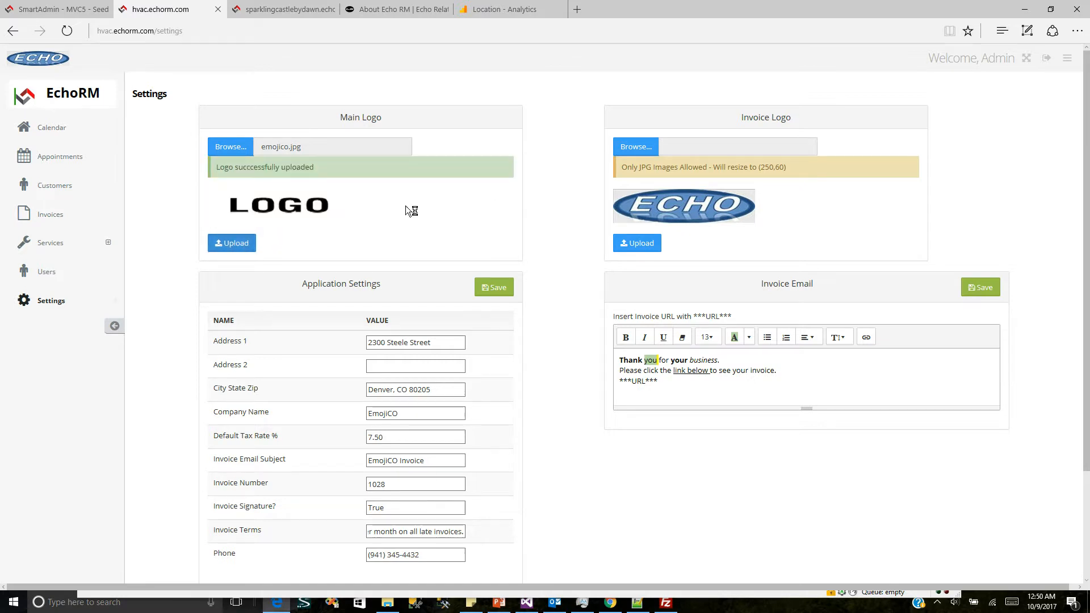
- Upload the "emojico orange border" image from the Demo folder as the invoice logo and reload the settings page
left_click(637, 146)
left_click(132, 118)
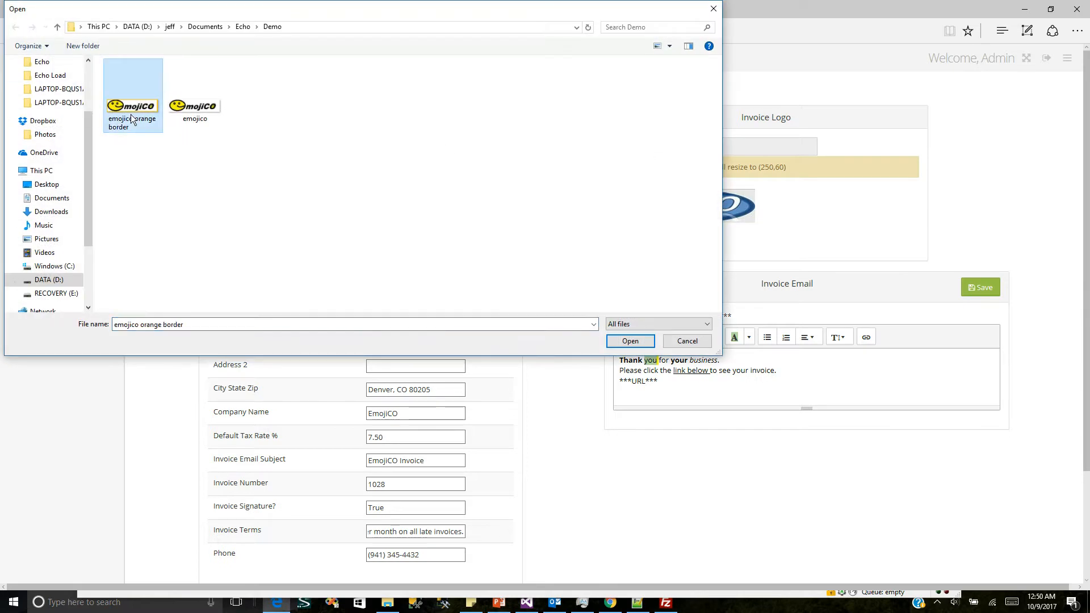
double_click(131, 118)
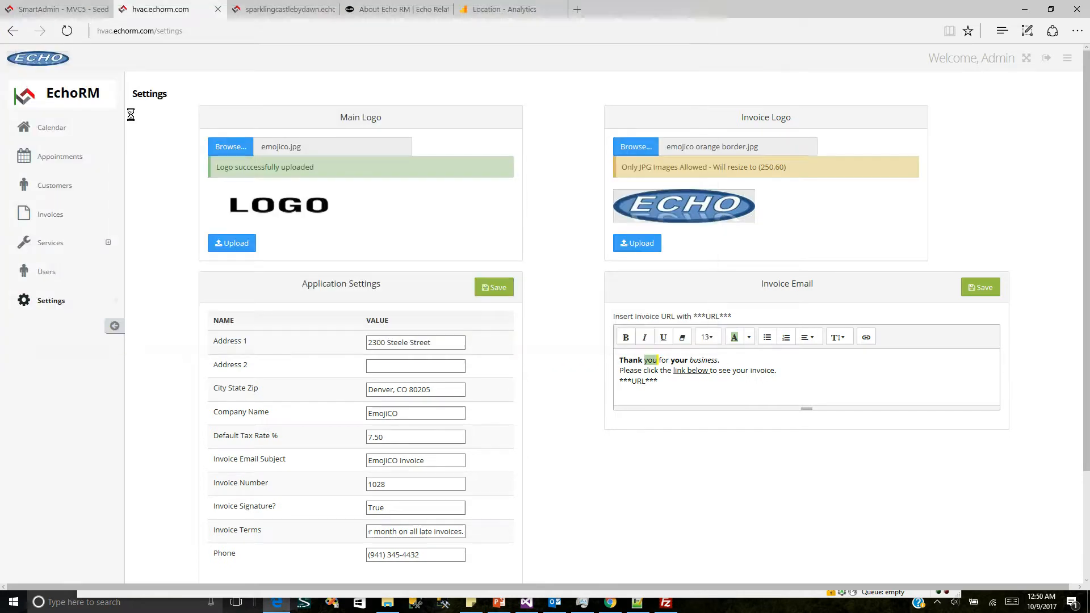
left_click(640, 250)
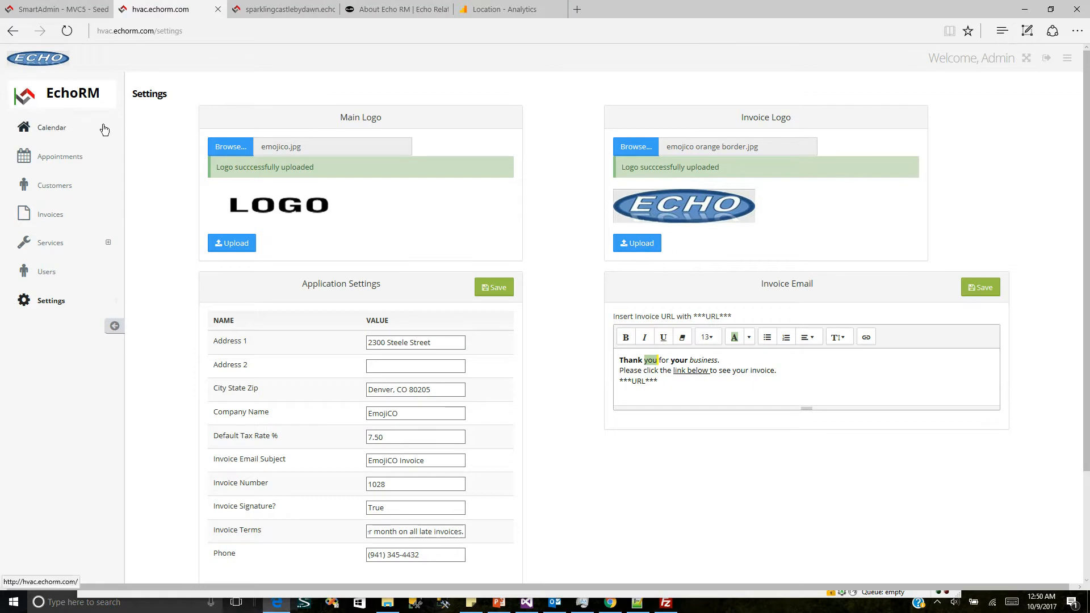
left_click(66, 34)
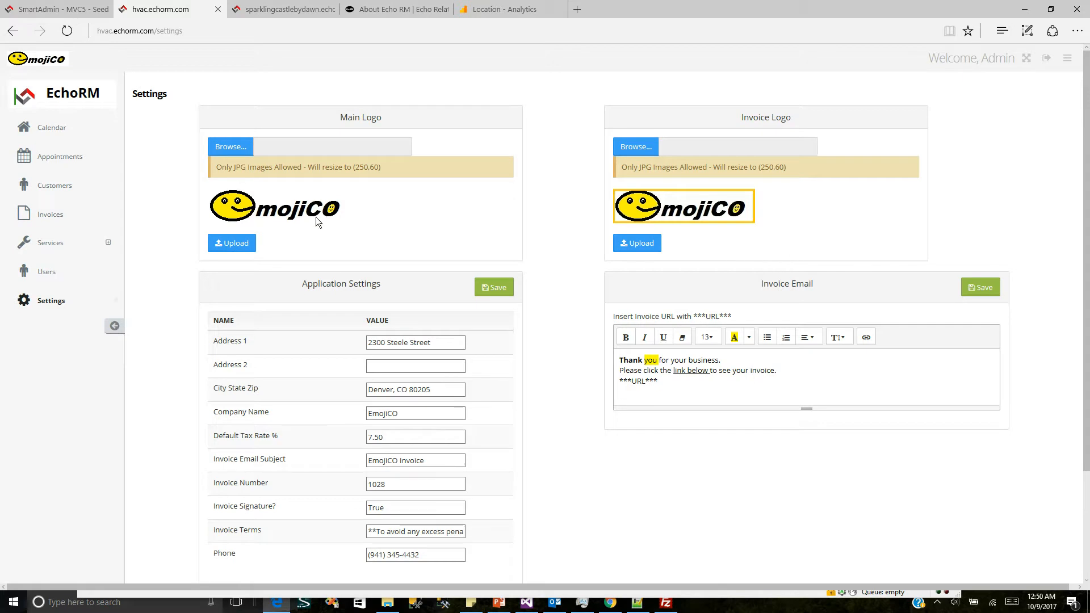
- Open invoice 1015 from the invoice list, view its printable version, and return to the invoice
left_click(55, 156)
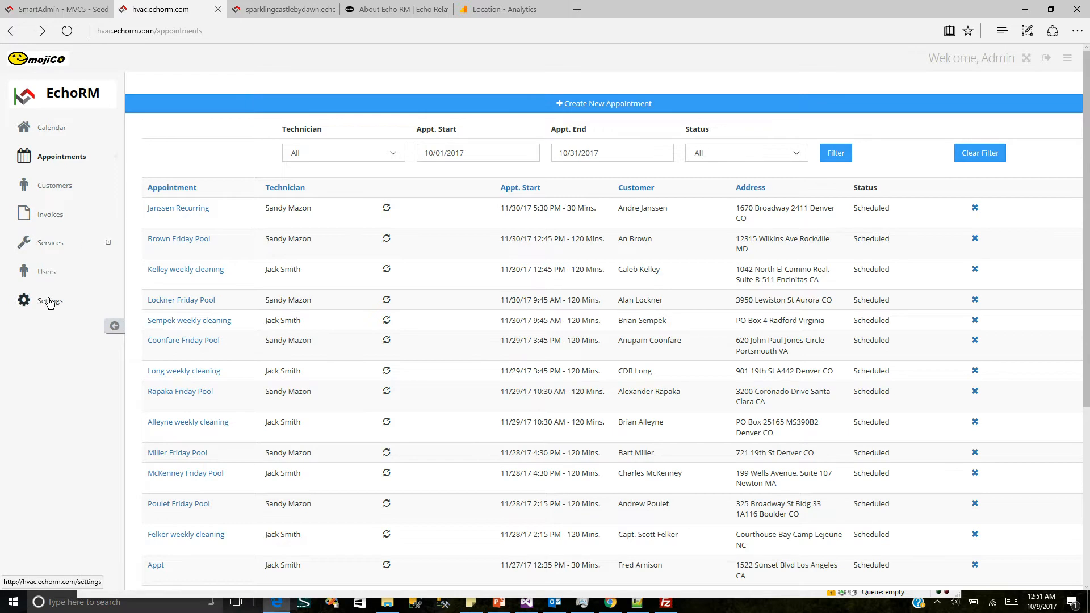
left_click(45, 220)
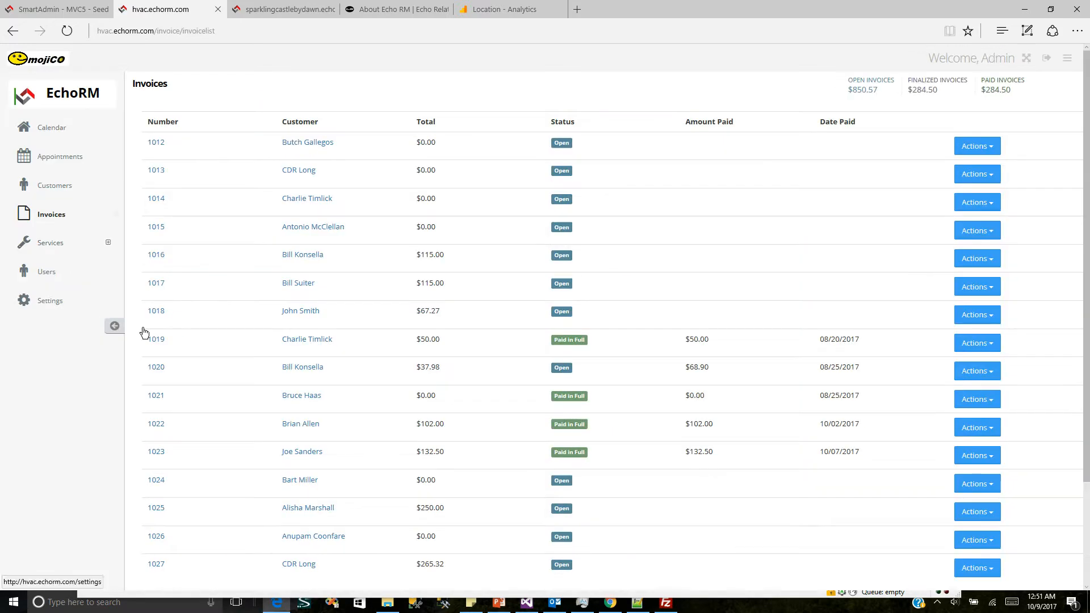
left_click(163, 232)
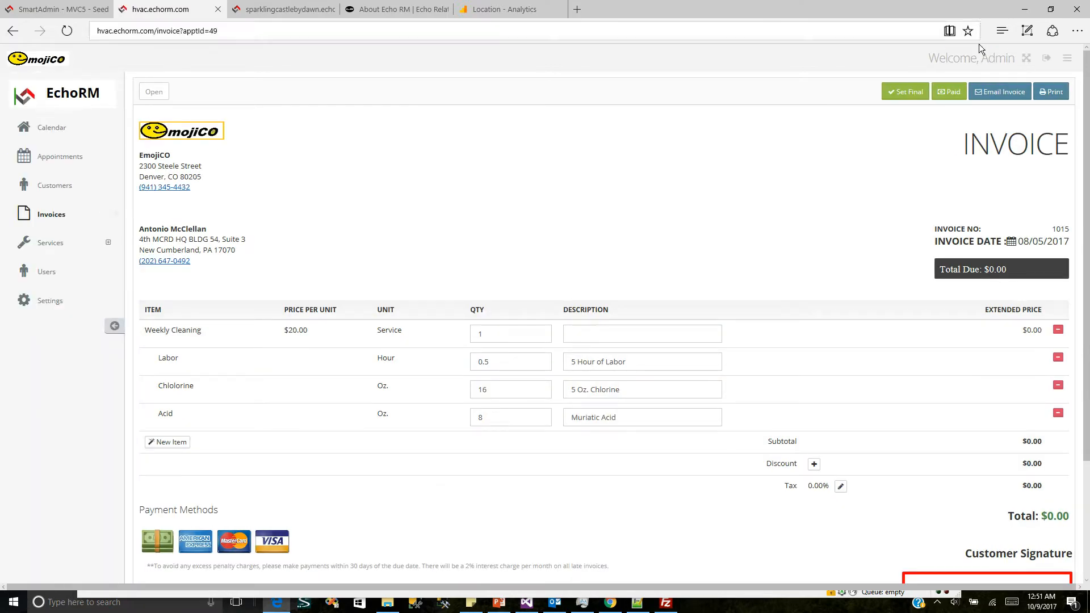
left_click(1051, 92)
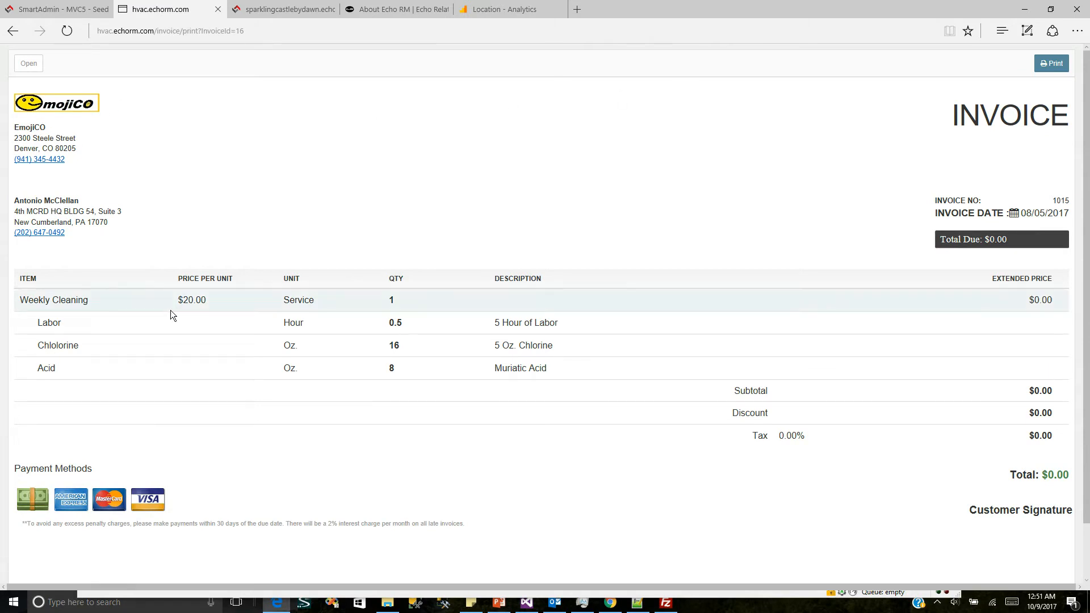
key("alt+Left")
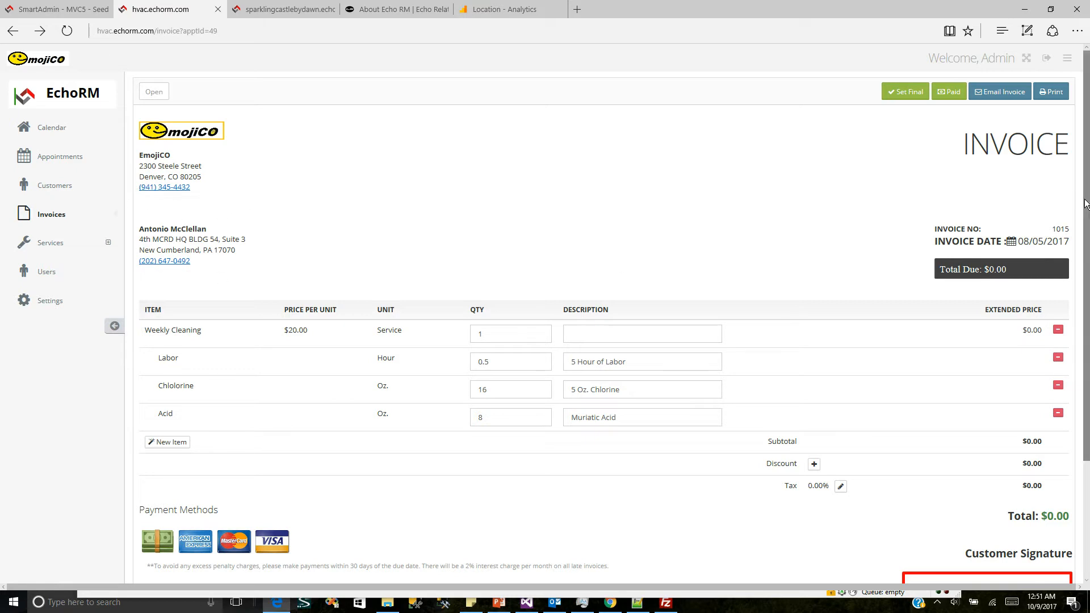
- Highlight the invoice terms beneath the payment methods on invoice 1015 to review them, and clear the selection
scroll(243, 401, "down", 3)
left_click_drag(154, 435, 681, 445)
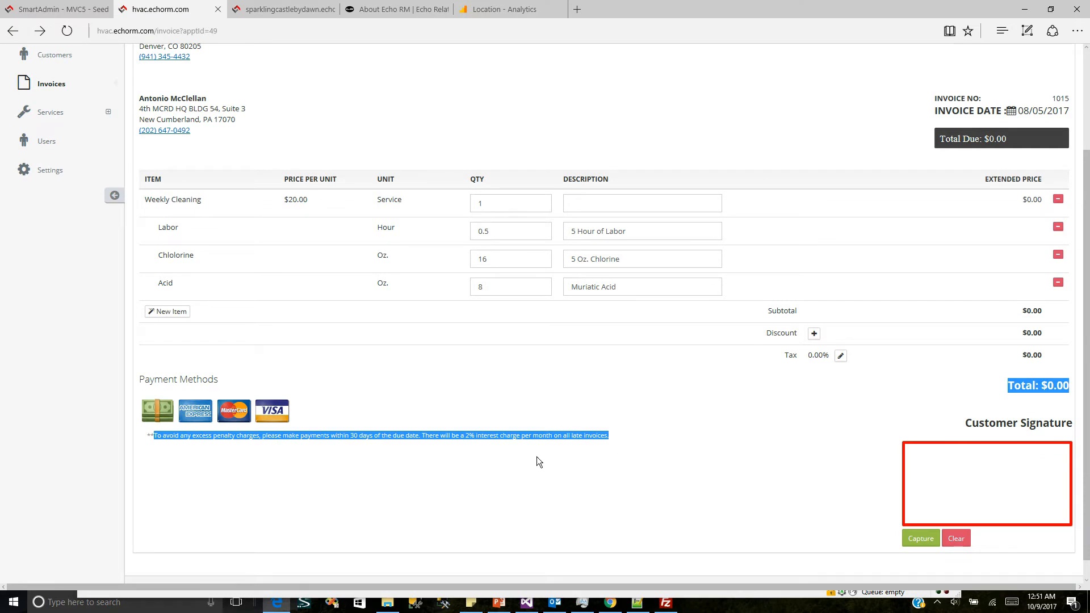
left_click(374, 468)
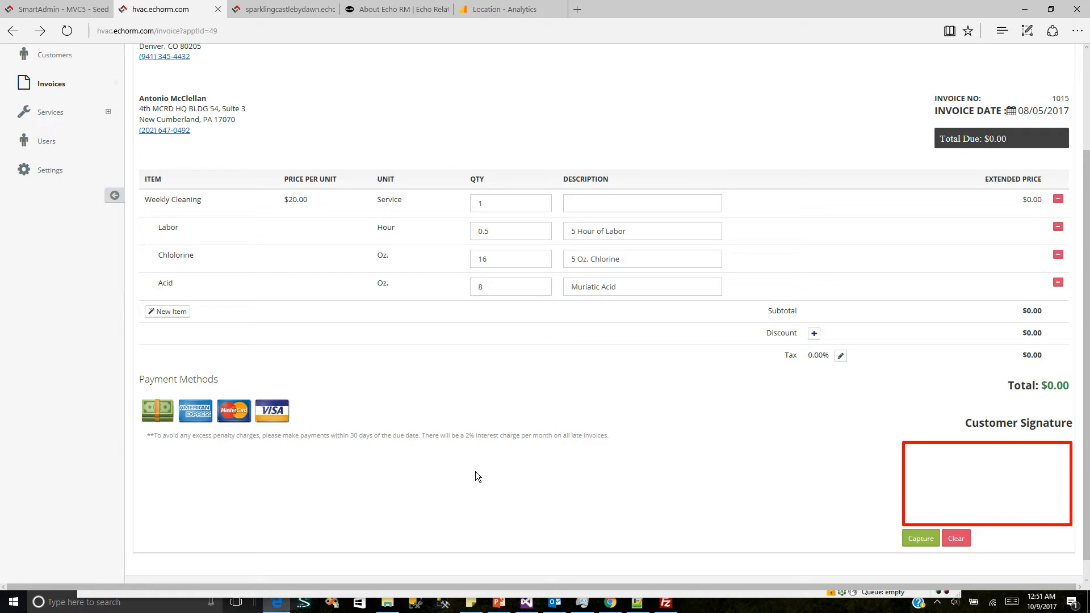
- Draw a customer signature on invoice 1015, capture it and confirm to finalize the invoice
mouse_move(937, 467)
left_mouse_down()
mouse_move(934, 494)
mouse_move(918, 498)
mouse_move(1008, 493)
left_mouse_up()
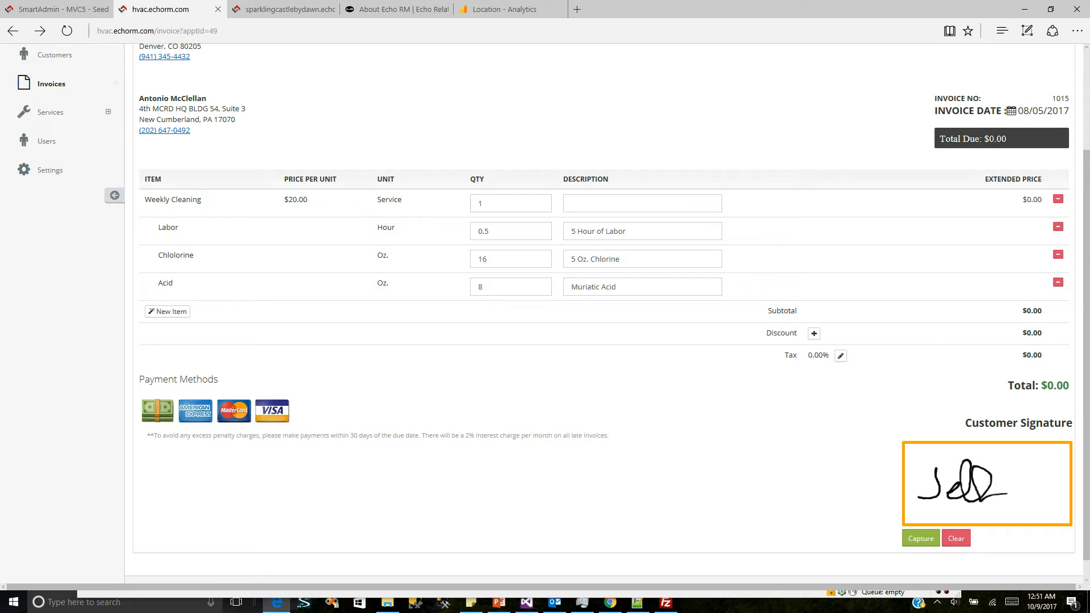
left_click(921, 538)
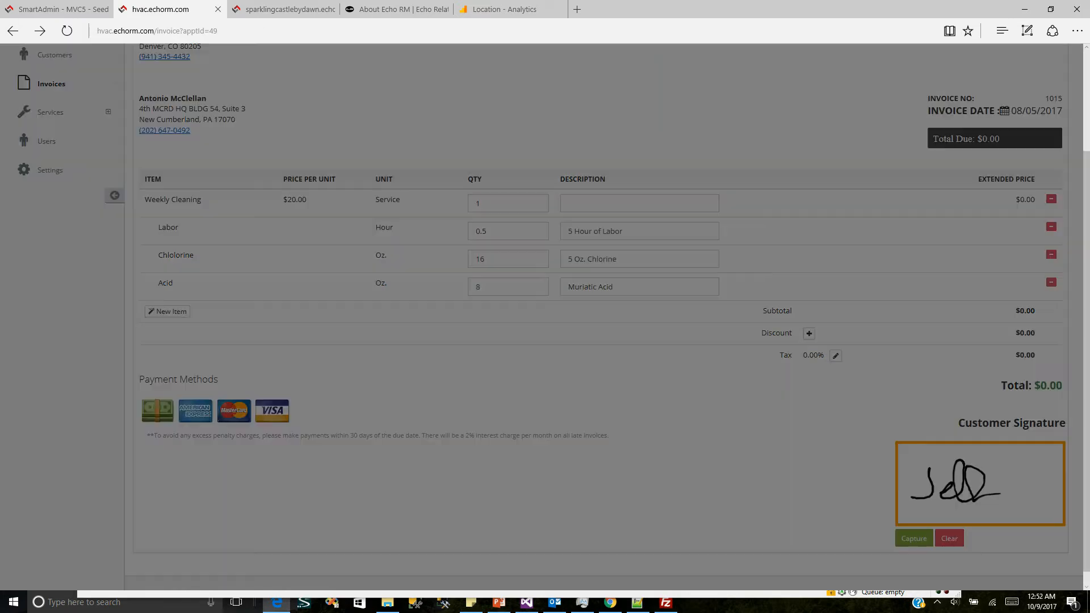
left_click(652, 167)
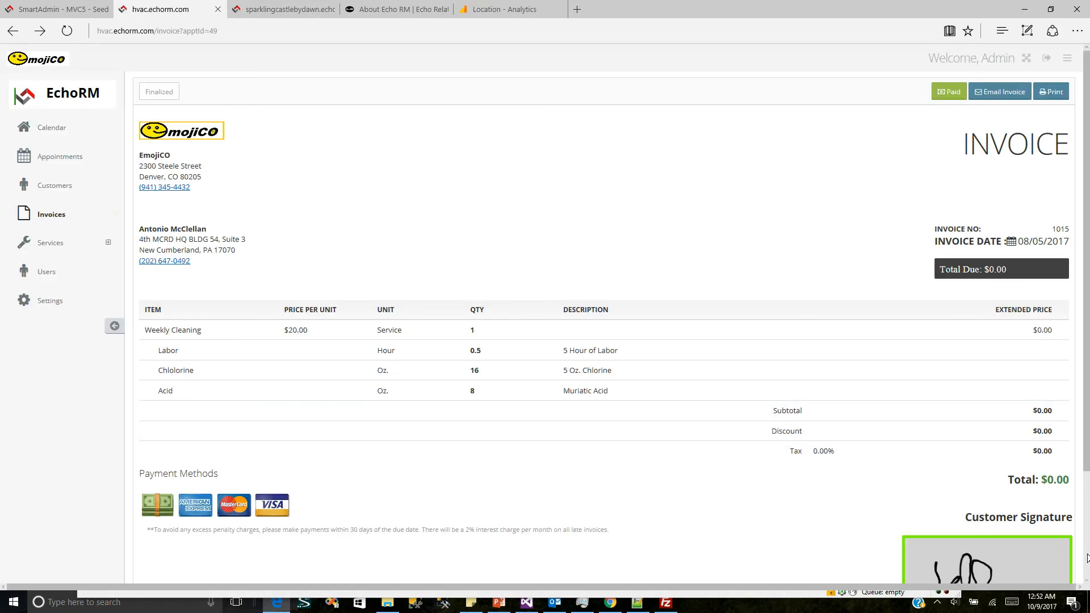
- Set "Invoice Signature?" to False in the application settings and save them
left_click(50, 301)
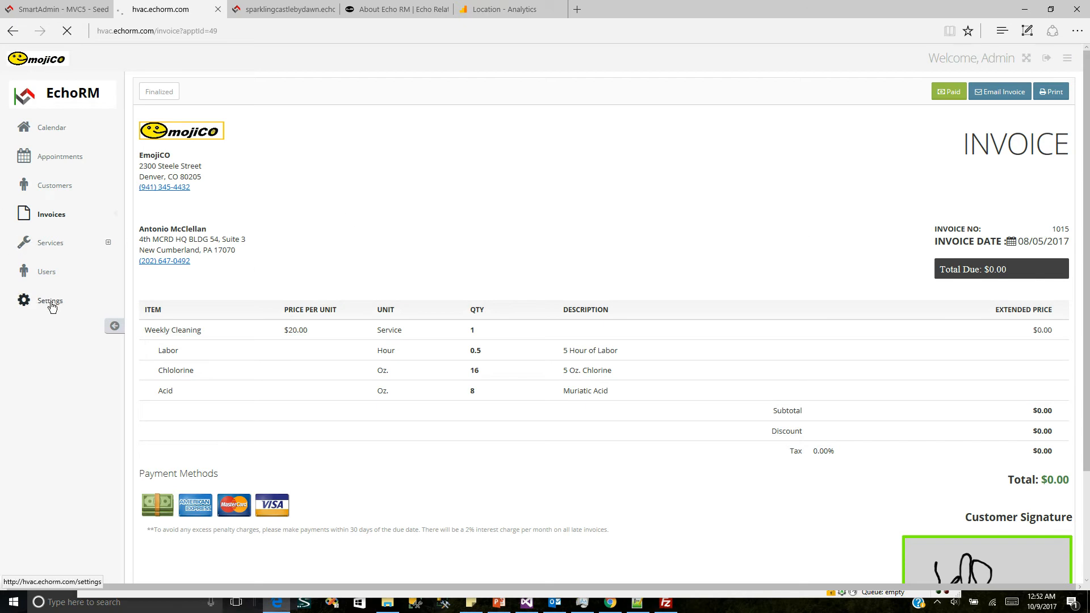
double_click(421, 505)
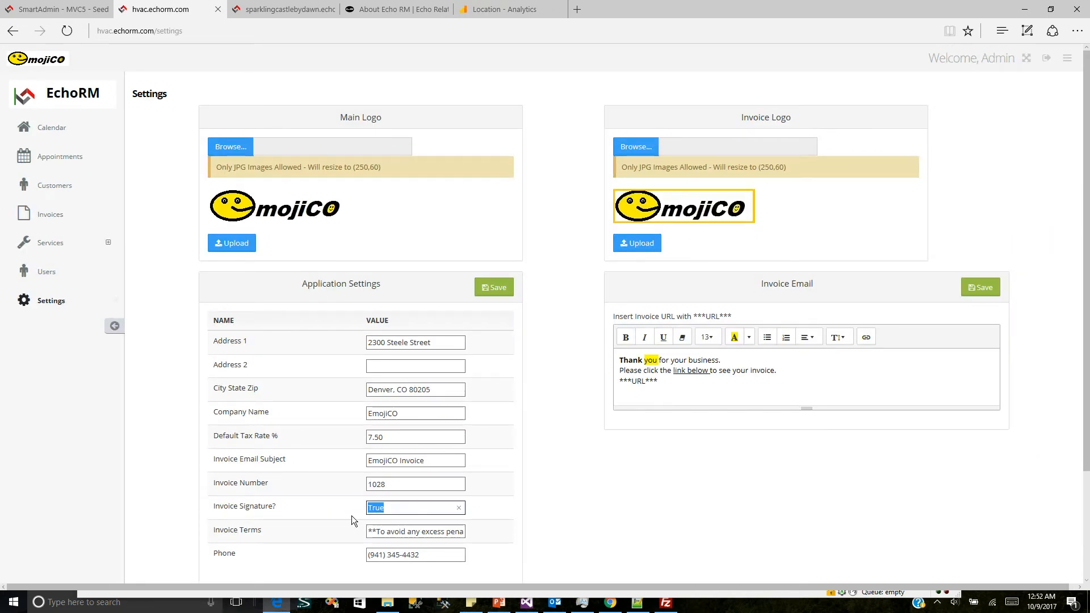
type("False")
left_click(490, 288)
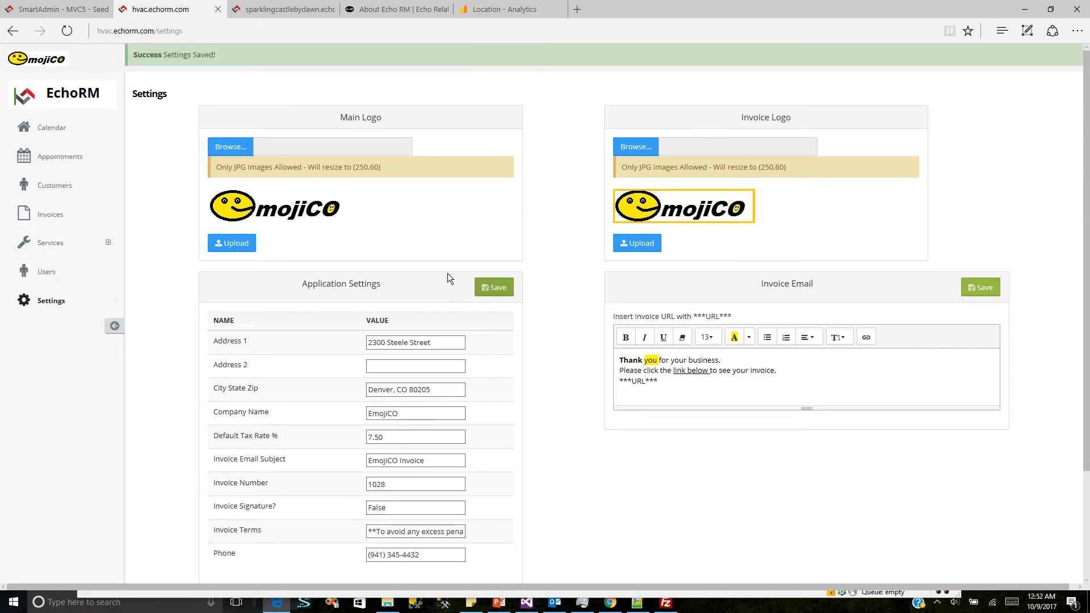
- Open invoice 1012 from the invoice list and check whether it includes a customer signature area
left_click(51, 214)
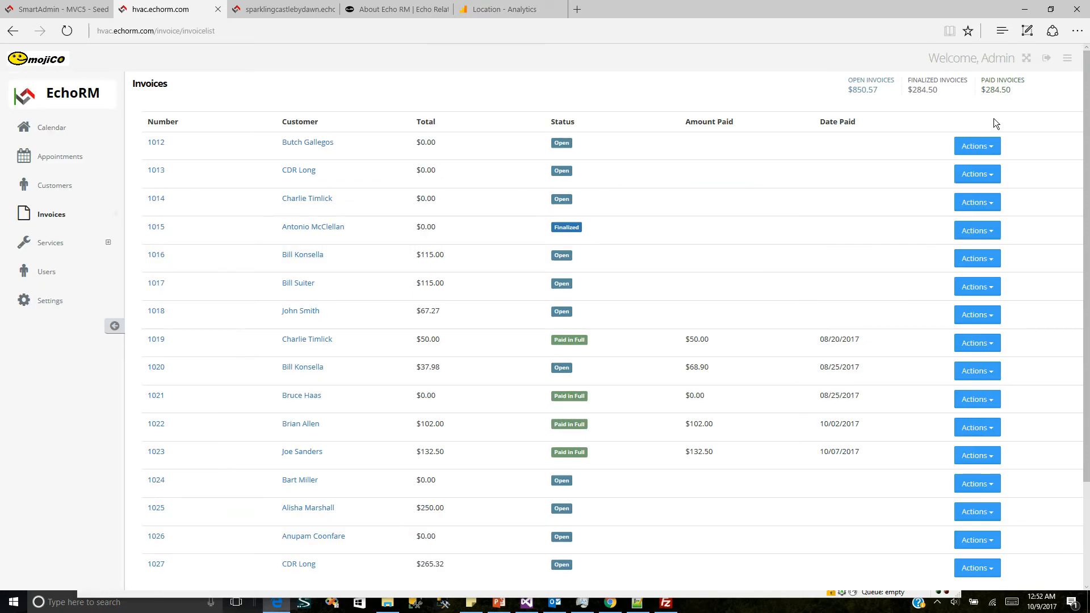
left_click(307, 145)
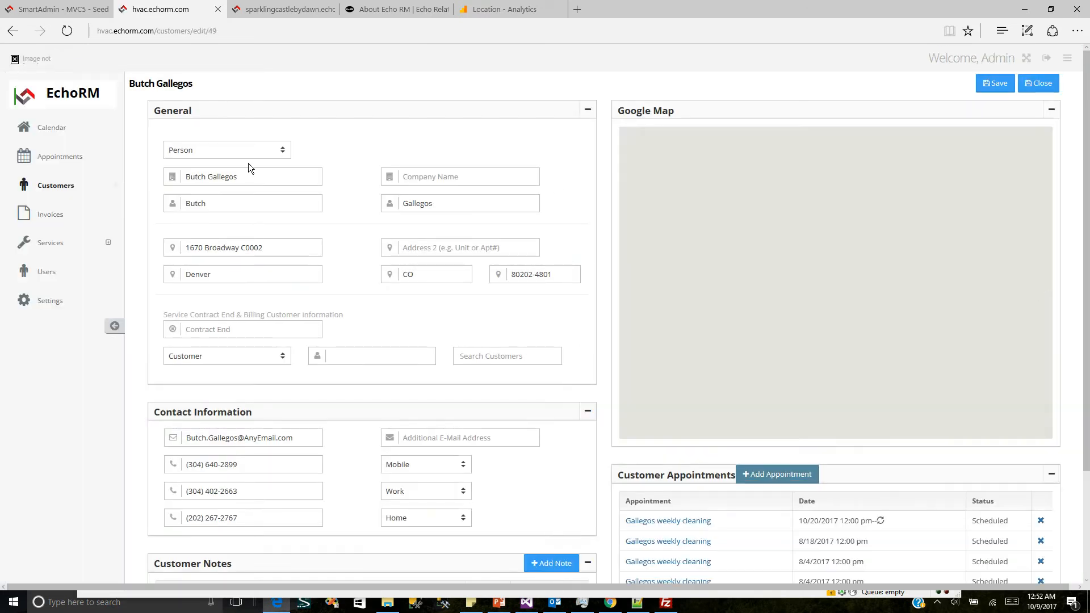
scroll(924, 420, "down", 2)
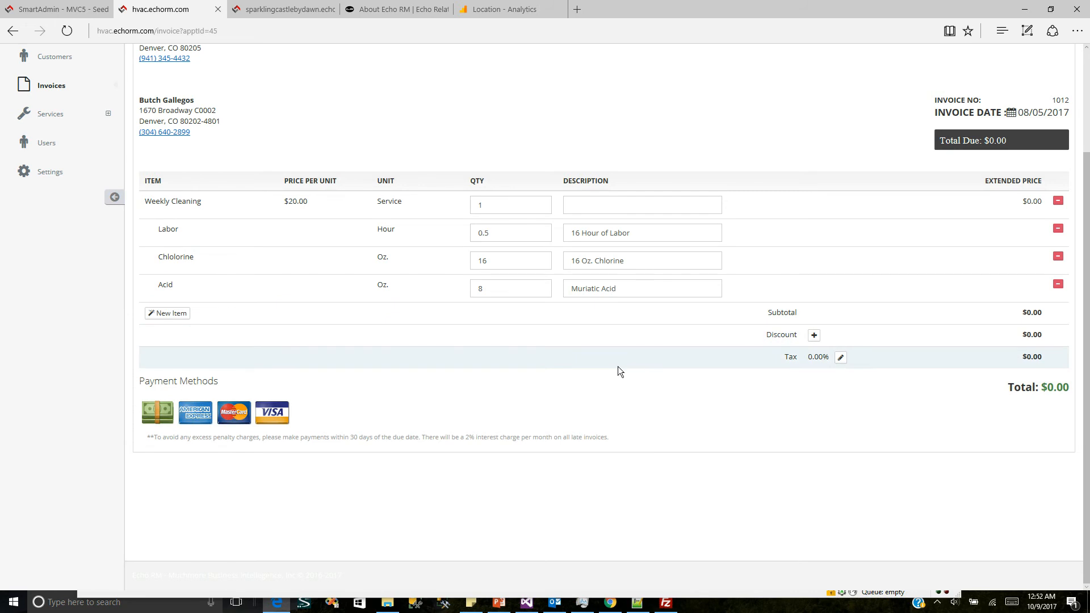
scroll(394, 324, "up", 2)
scroll(394, 325, "up", 1)
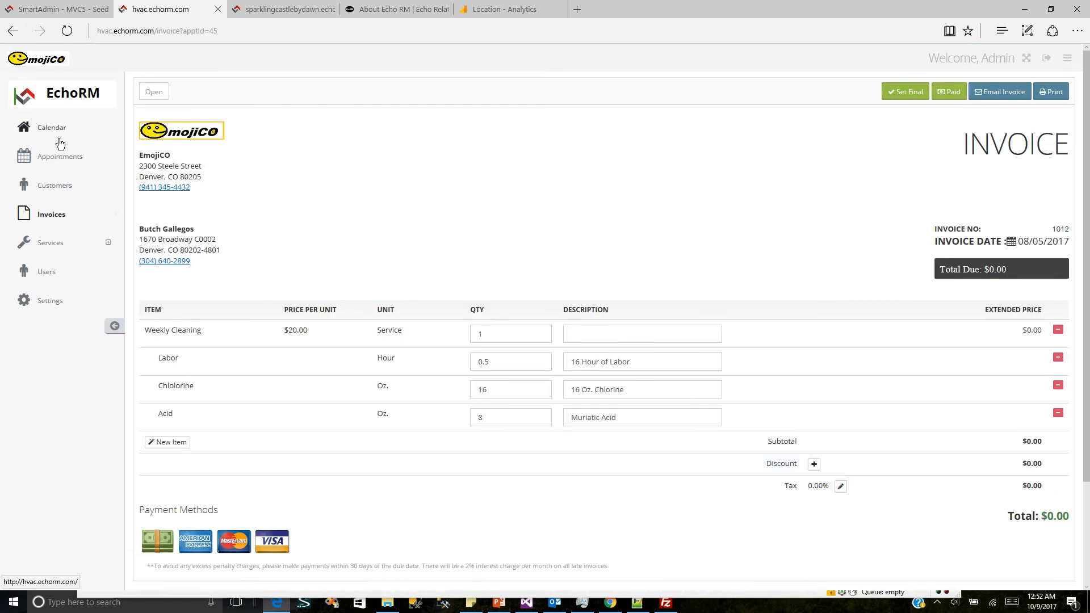